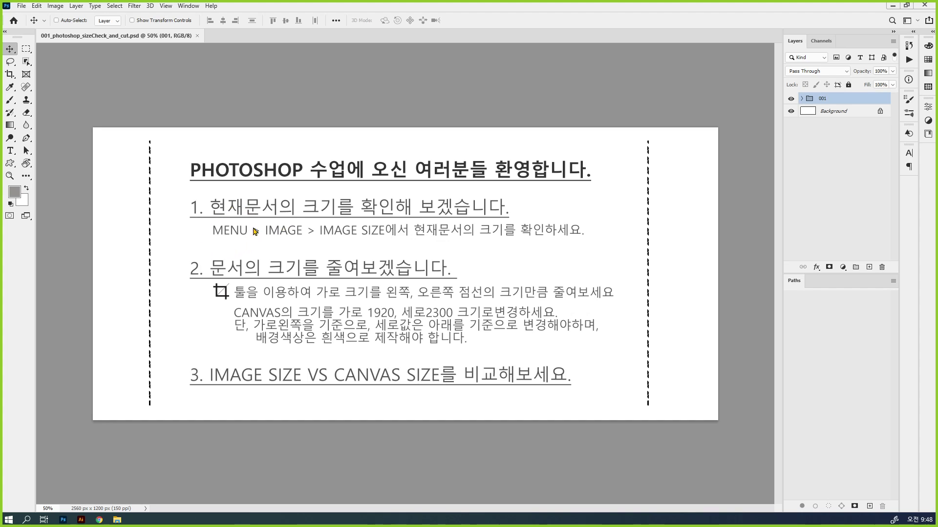
left_click(51, 8)
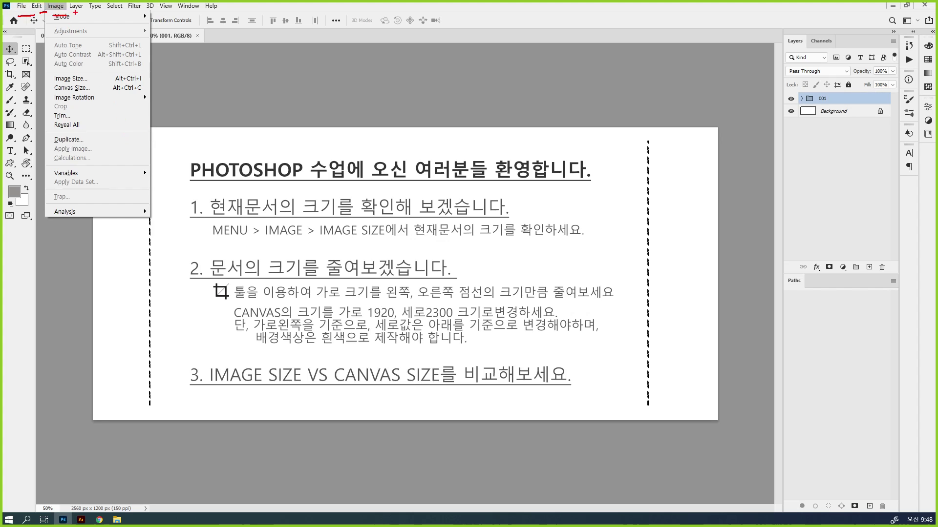
mouse_move(83, 10)
left_mouse_down()
mouse_move(177, 16)
mouse_move(234, 6)
mouse_move(13, 1)
left_mouse_up()
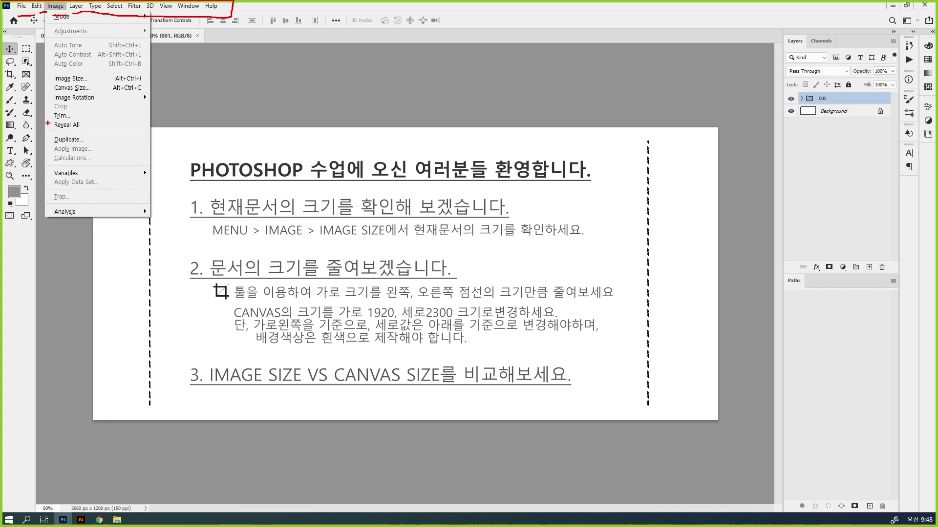
key("Escape")
Step: Open the Image Size settings and zoom the preview out until the whole document fits
left_click(57, 7)
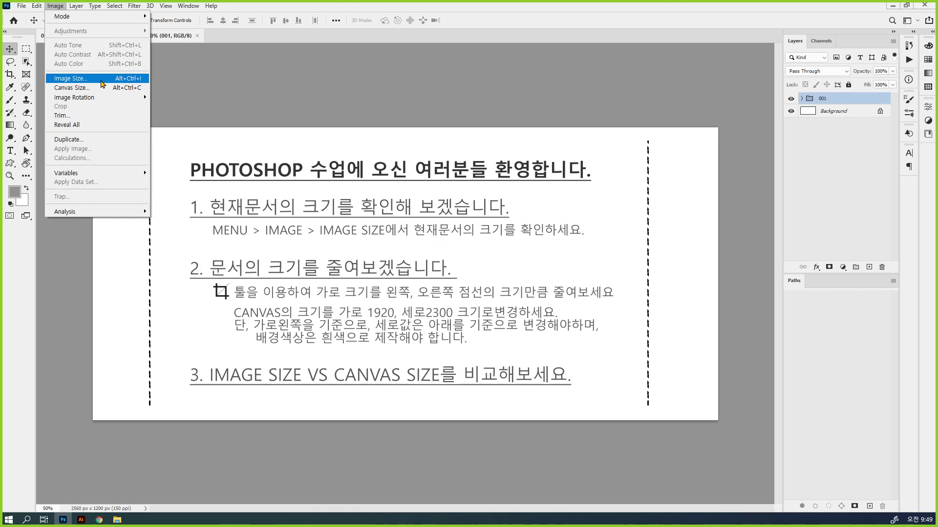
left_click(85, 82)
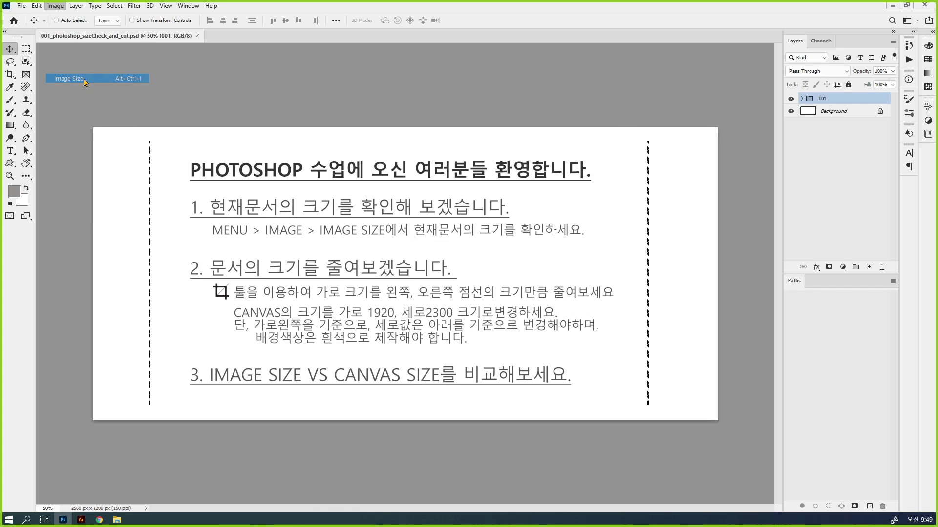
left_click_drag(559, 109, 575, 39)
left_click(377, 183)
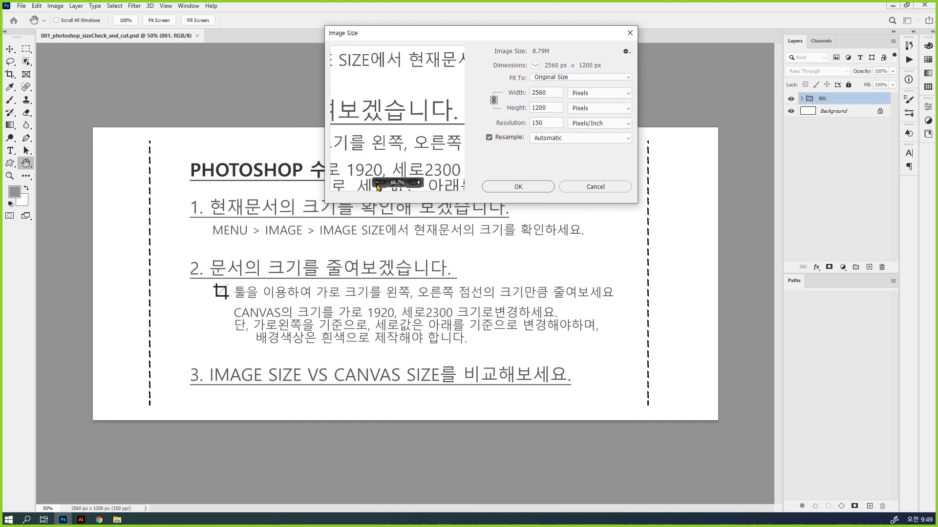
left_click(377, 182)
left_click(377, 182)
left_click(377, 183)
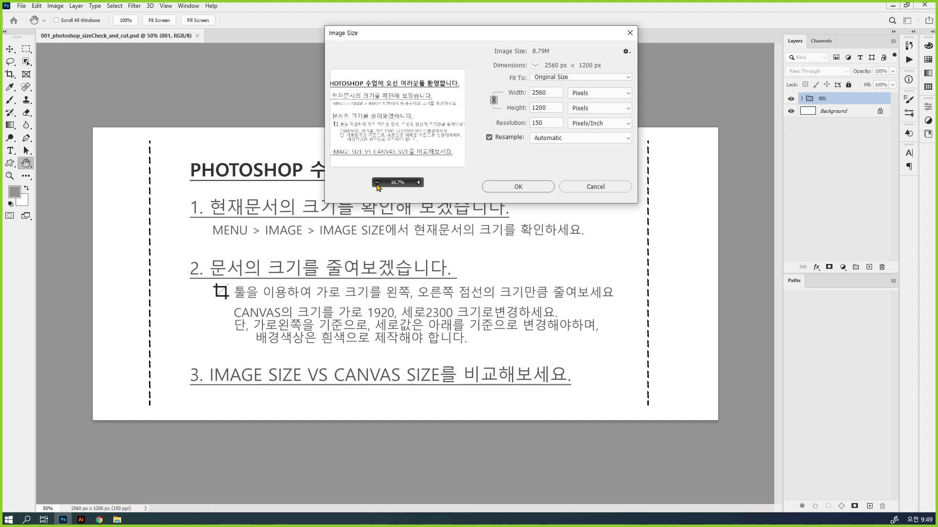
left_click(377, 183)
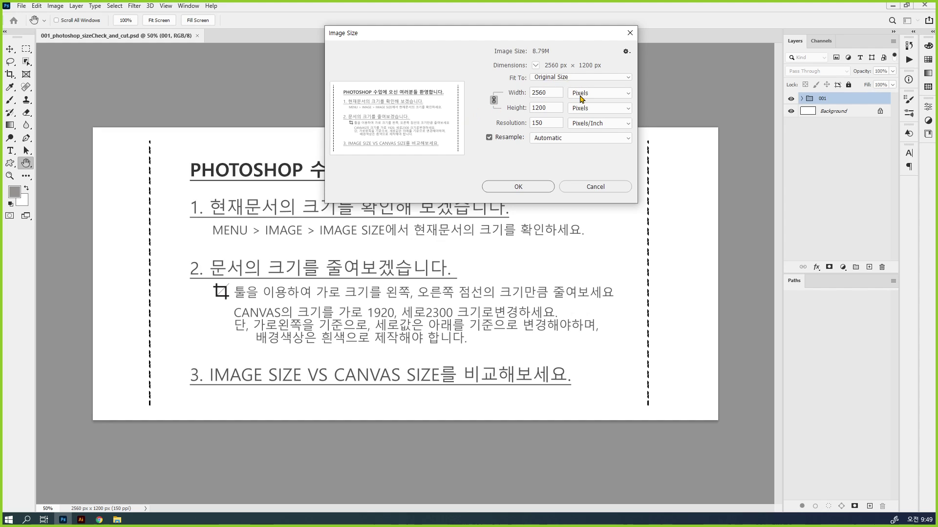
Step: Examine the document's width, height, resolution and resampling options in the Image Size dialog, moving it off the page text
double_click(530, 93)
double_click(551, 108)
double_click(546, 123)
left_click_drag(550, 36, 674, 52)
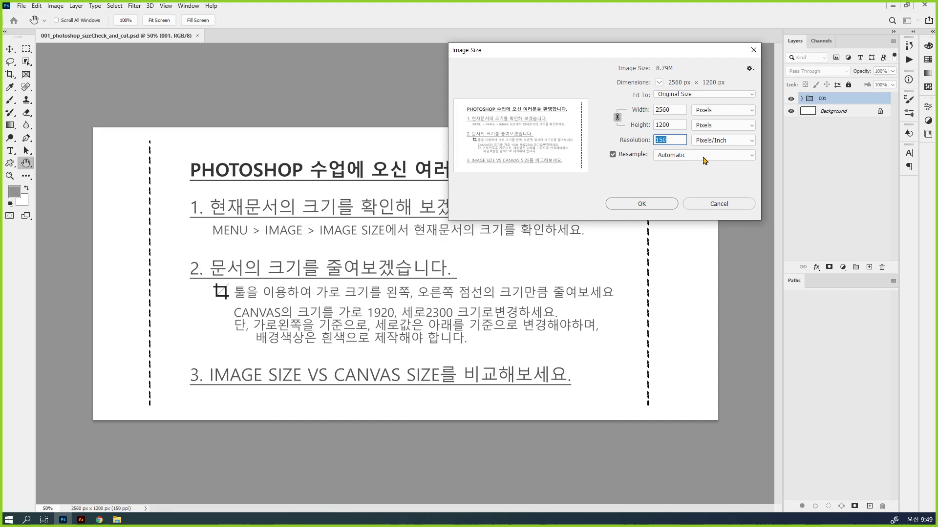
left_click(705, 160)
left_click(641, 153)
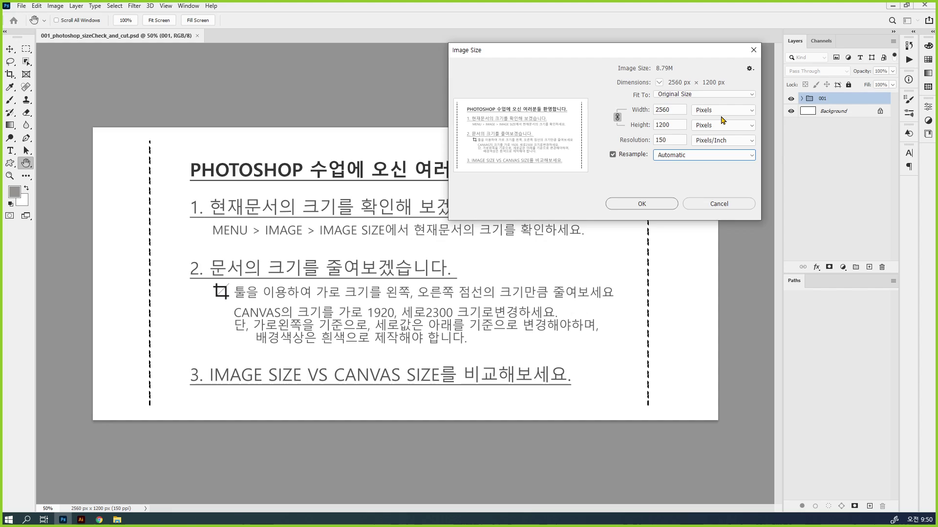
Step: Set the image width to 1920 pixels with the width and height still linked
left_click(680, 113)
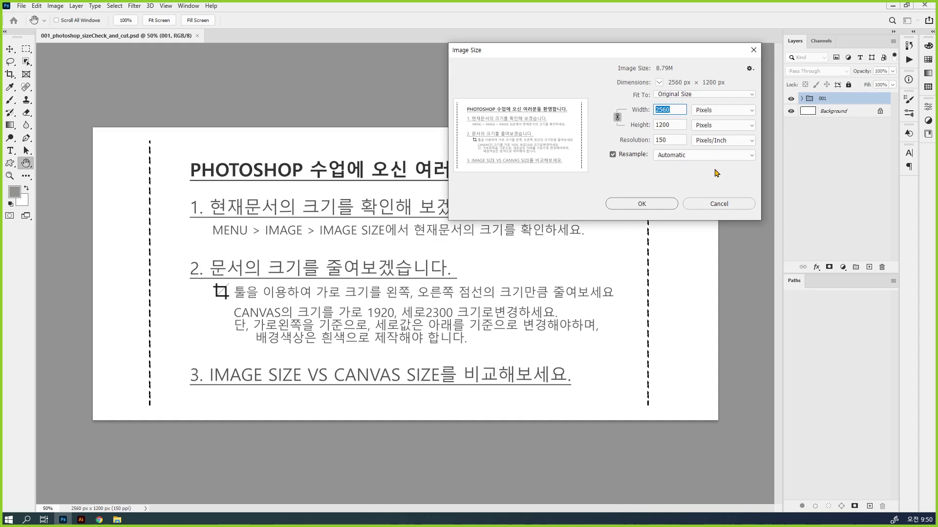
type("192")
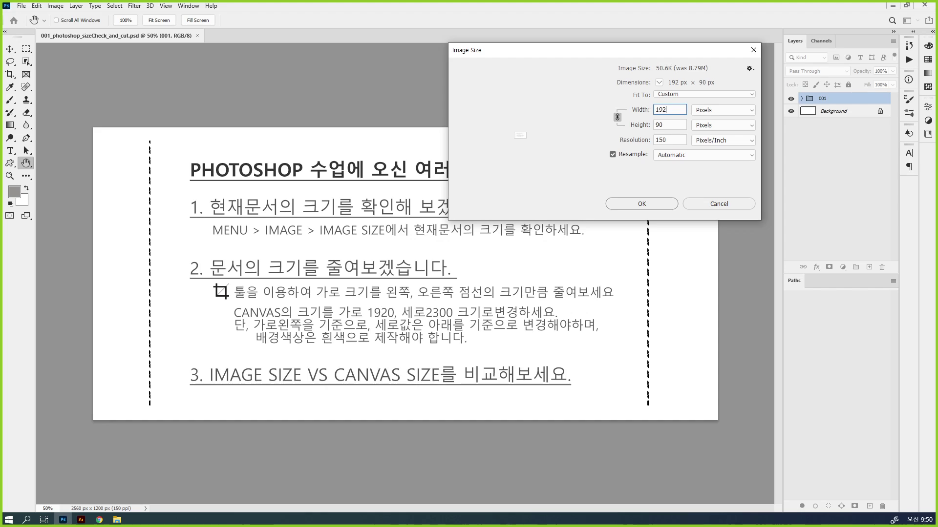
type("0")
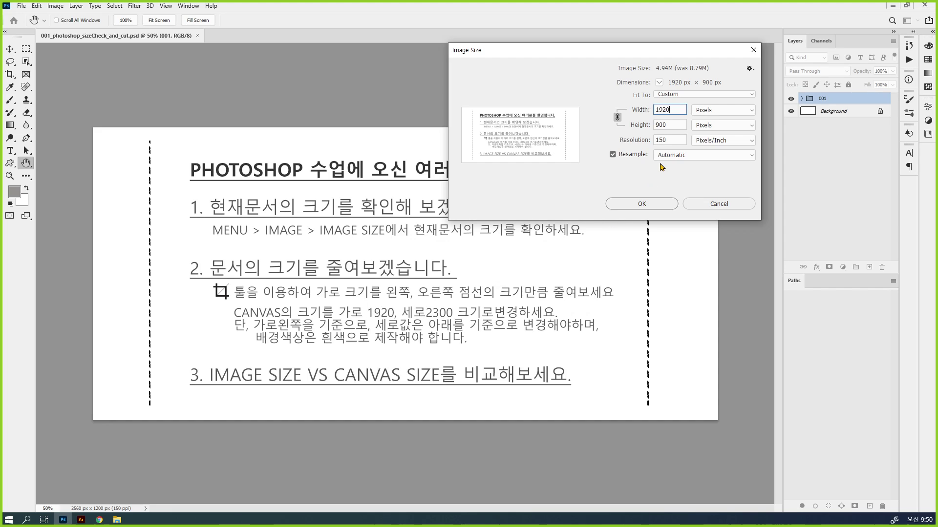
Step: Set the image height to 2300 pixels, unlink the proportions and set the width to 1920 pixels
left_click(636, 126)
left_click(678, 110)
key("Tab")
type("2300")
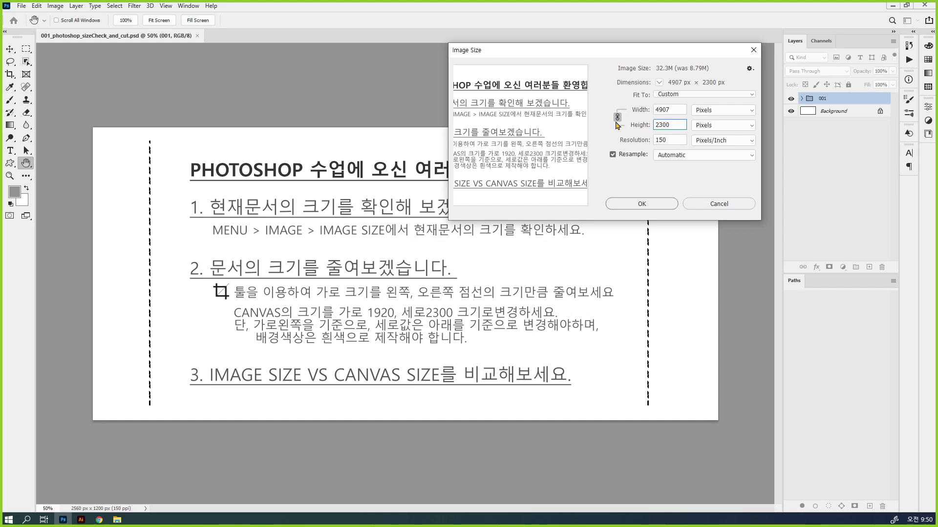
left_click(617, 117)
left_click(679, 113)
double_click(678, 113)
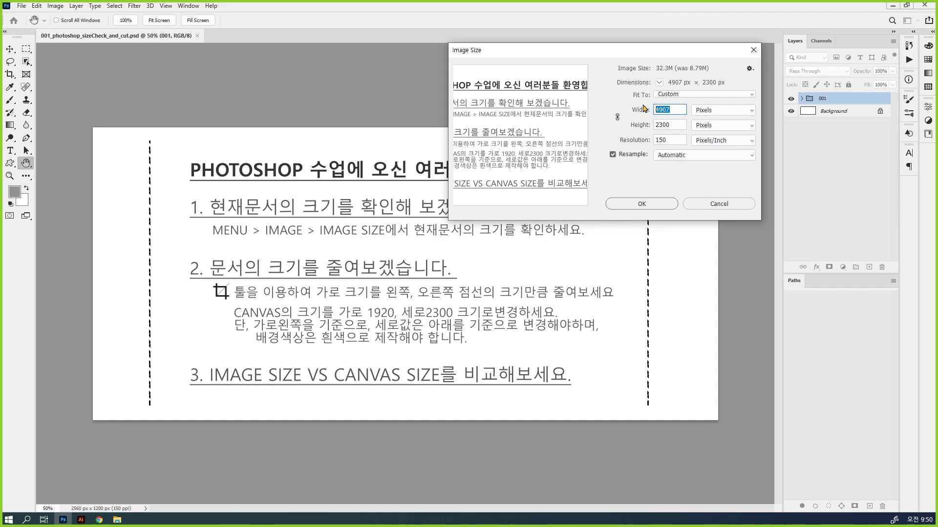
type("1920")
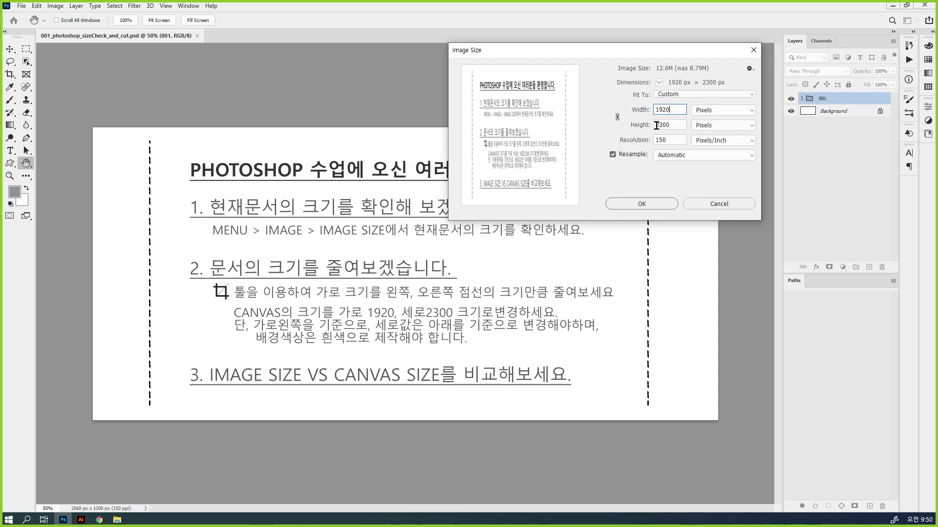
left_click(672, 181)
left_click_drag(483, 51, 484, 54)
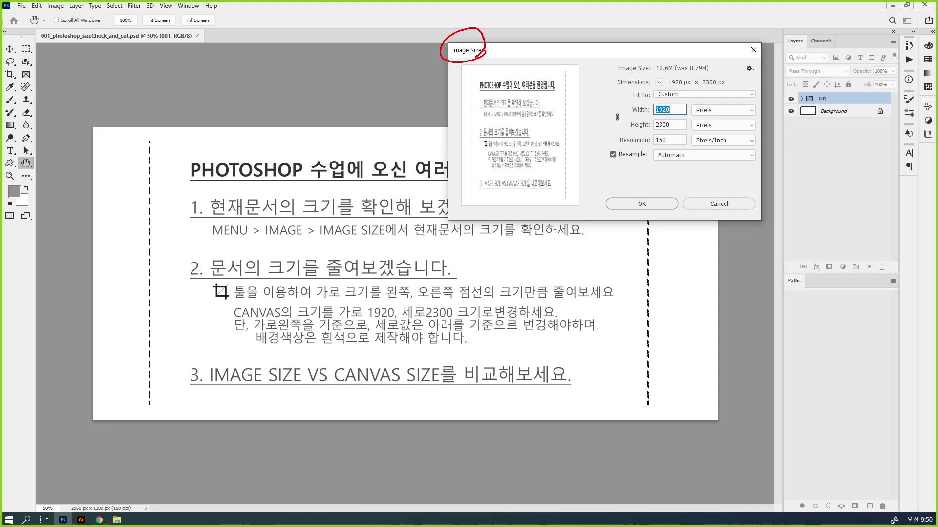
mouse_move(463, 67)
left_mouse_down()
mouse_move(525, 135)
mouse_move(553, 187)
mouse_move(579, 202)
left_mouse_up()
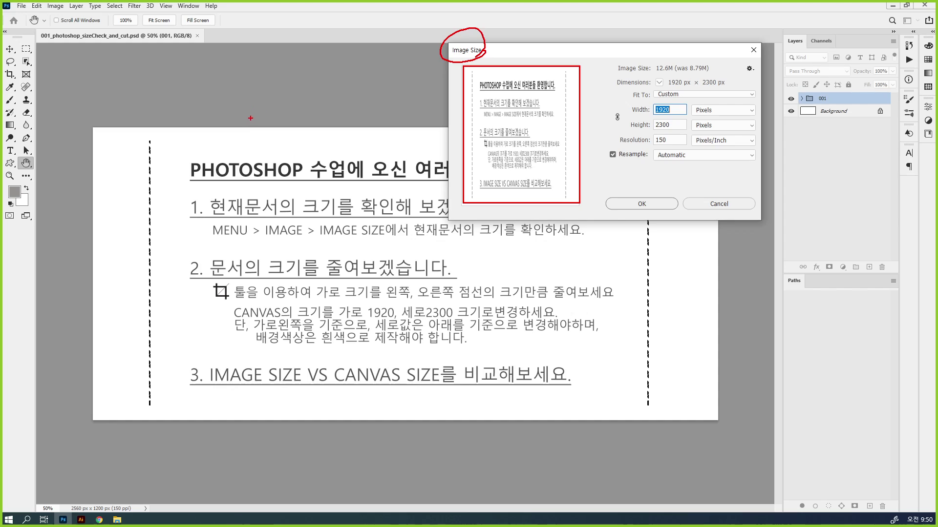
left_click_drag(220, 109, 400, 149)
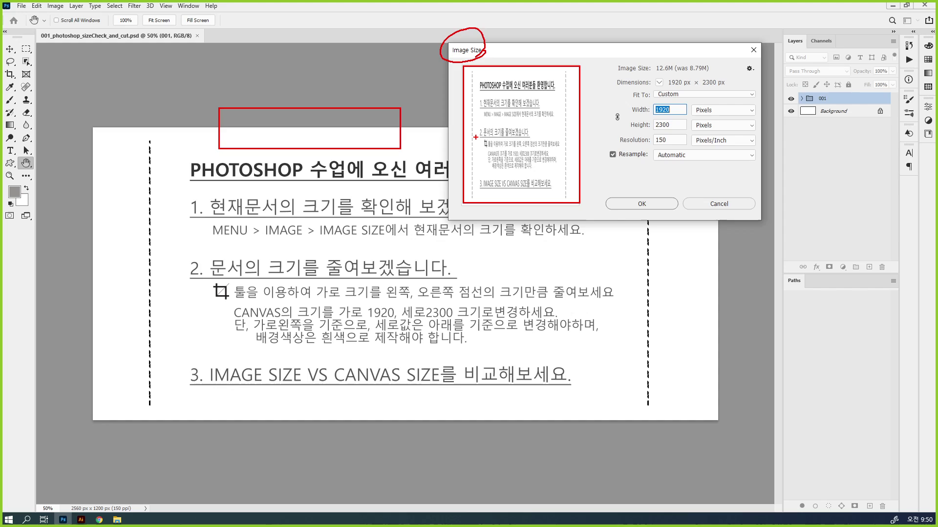
left_click_drag(515, 81, 502, 163)
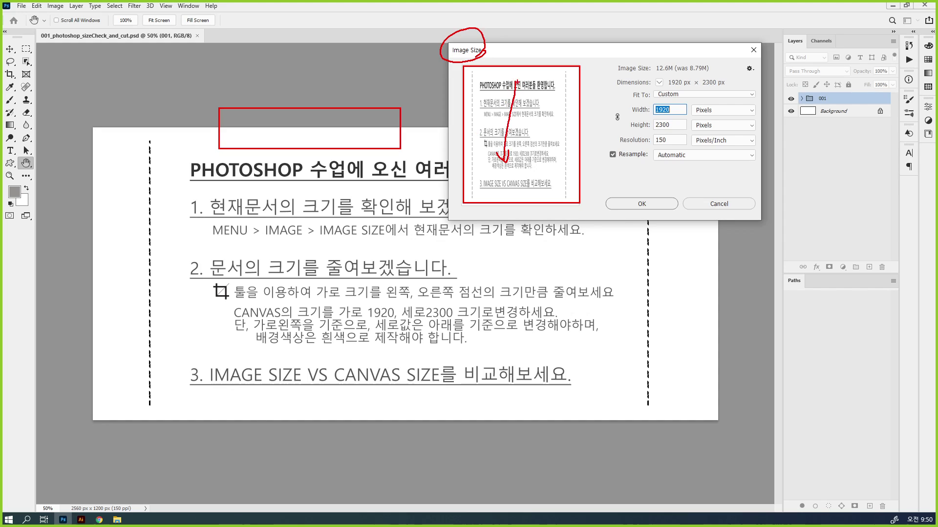
mouse_move(266, 126)
left_mouse_down()
mouse_move(328, 131)
mouse_move(320, 139)
mouse_move(265, 125)
mouse_move(277, 135)
left_mouse_up()
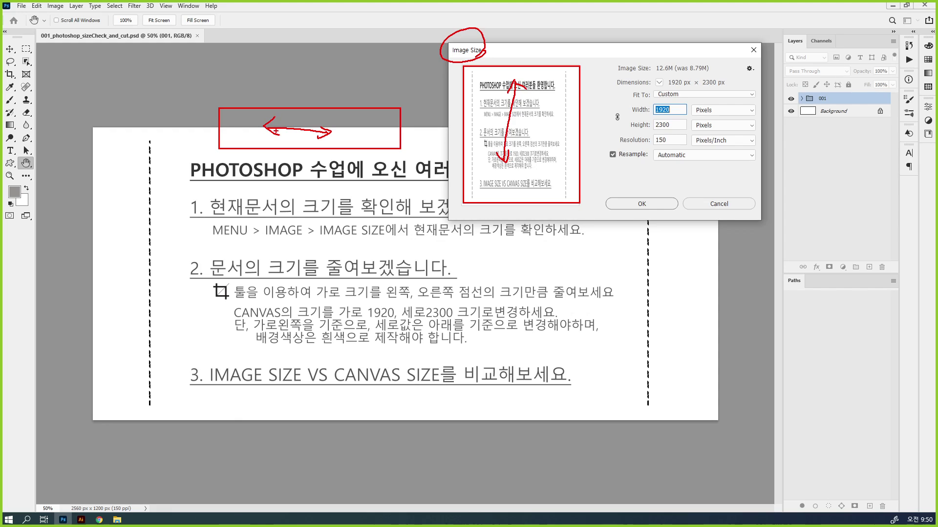
left_click_drag(548, 157, 559, 154)
mouse_move(653, 208)
left_mouse_down()
mouse_move(631, 202)
mouse_move(638, 190)
mouse_move(637, 215)
left_mouse_up()
key("Escape")
Step: Apply the new image size to the document
left_click(661, 203)
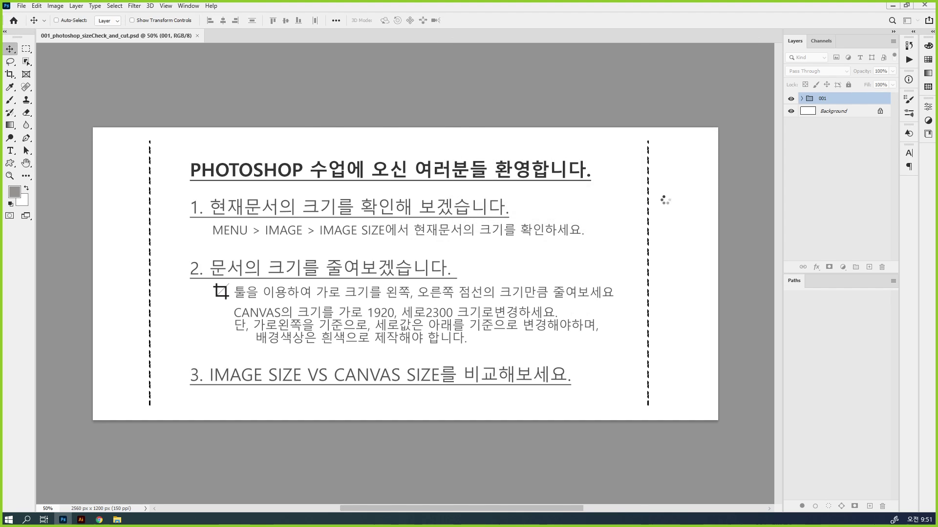
key("ctrl+minus")
key("ctrl+minus")
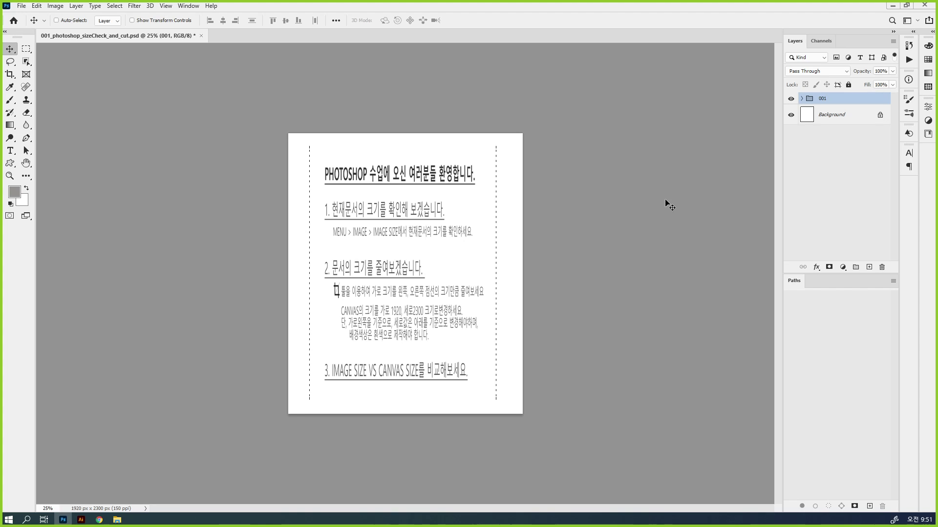
key("ctrl")
mouse_move(568, 129)
left_mouse_down()
mouse_move(572, 141)
mouse_move(594, 120)
mouse_move(652, 113)
mouse_move(666, 98)
left_mouse_up()
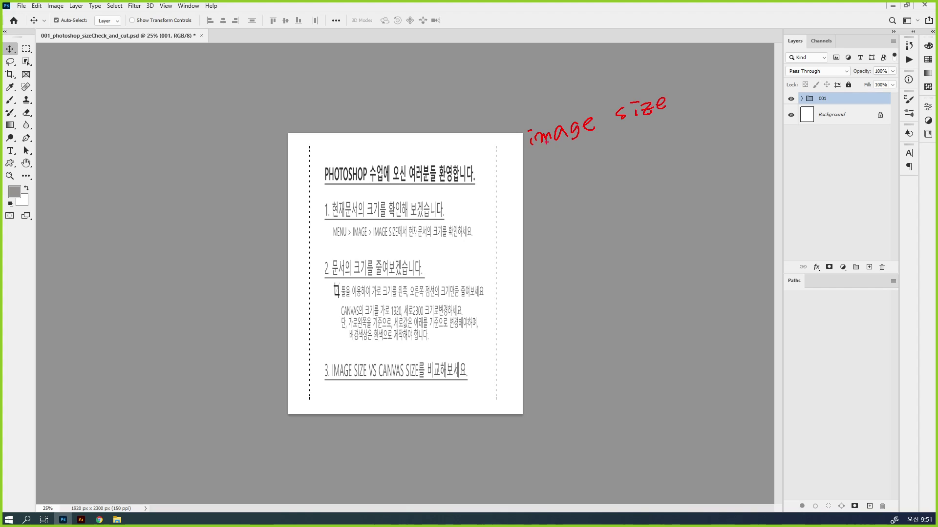
left_click_drag(525, 155, 672, 116)
mouse_move(520, 120)
left_mouse_down()
mouse_move(527, 154)
mouse_move(531, 122)
mouse_move(590, 102)
mouse_move(602, 139)
left_mouse_up()
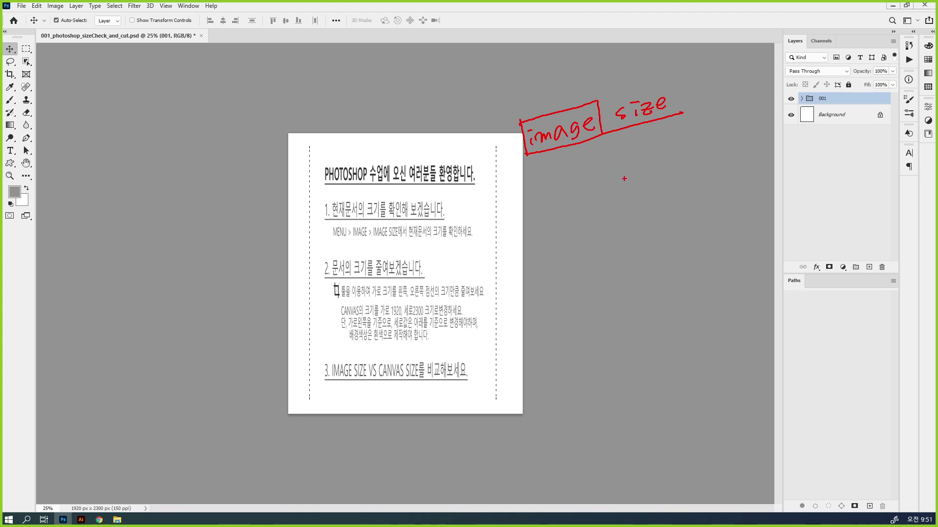
mouse_move(569, 176)
left_mouse_down()
mouse_move(605, 157)
mouse_move(614, 167)
mouse_move(639, 149)
mouse_move(644, 157)
mouse_move(691, 132)
mouse_move(696, 144)
mouse_move(708, 143)
left_mouse_up()
left_click(716, 140)
mouse_move(633, 185)
left_mouse_down()
mouse_move(637, 202)
mouse_move(632, 181)
mouse_move(650, 206)
left_mouse_up()
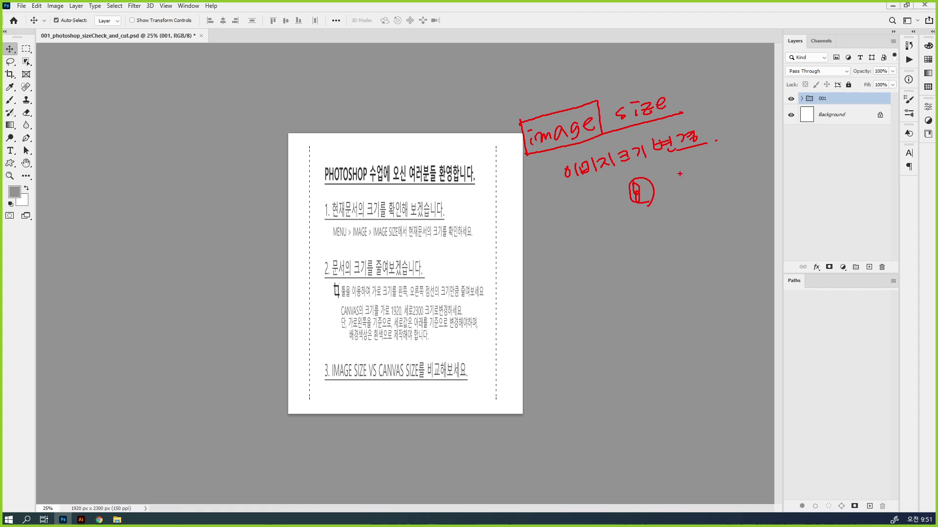
left_click_drag(673, 174, 674, 175)
left_click_drag(672, 186, 689, 179)
mouse_move(693, 172)
left_mouse_down()
mouse_move(694, 186)
mouse_move(712, 186)
mouse_move(715, 173)
mouse_move(736, 165)
left_mouse_up()
left_click_drag(731, 171, 730, 171)
left_click_drag(712, 187, 755, 176)
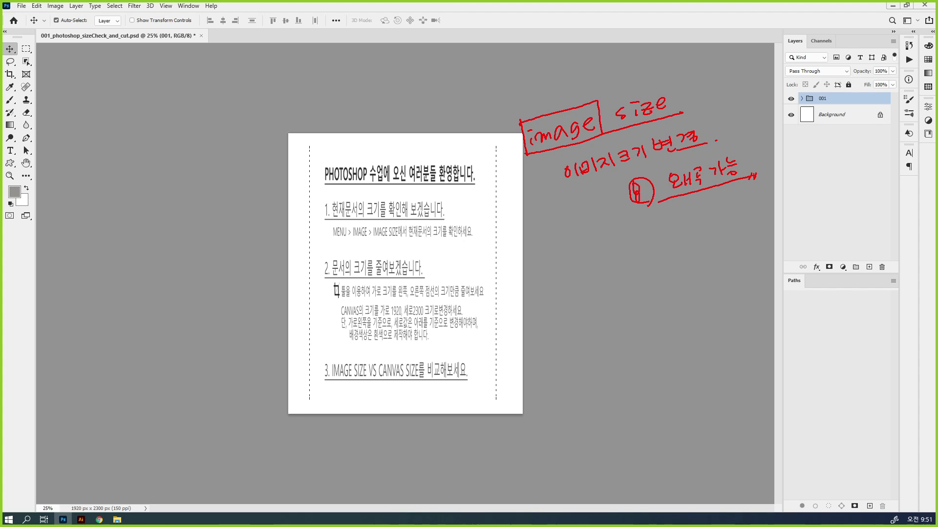
key("Escape")
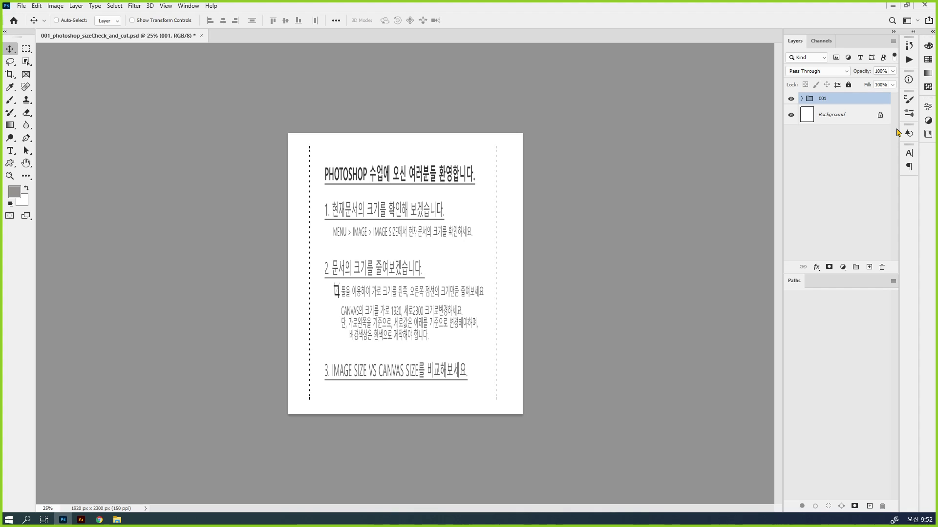
Step: Show the History panel, detach it as a floating panel beside the page, and expand and enlarge it
left_click(907, 49)
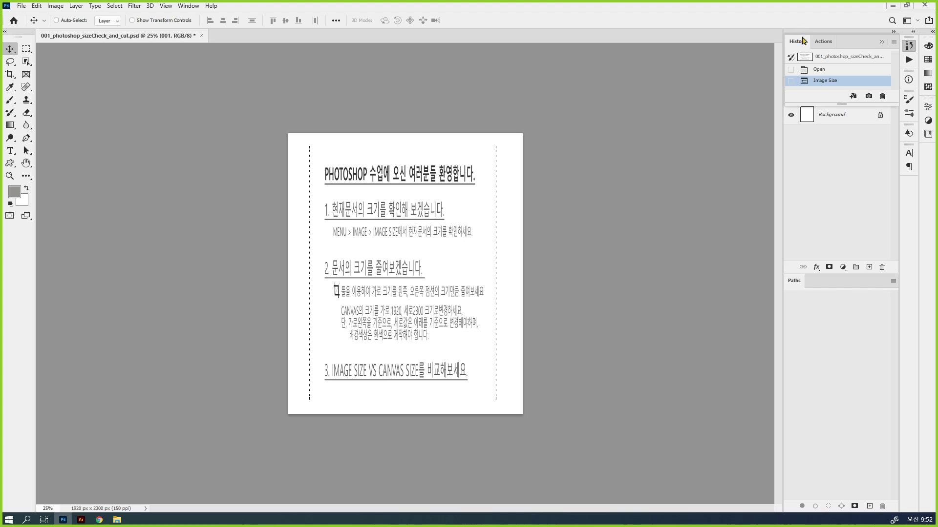
left_click(914, 46)
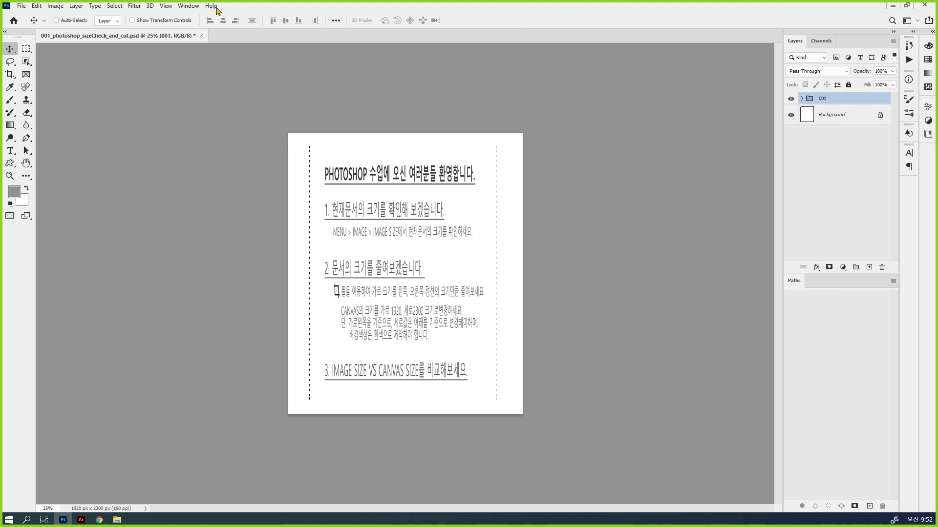
left_click(189, 6)
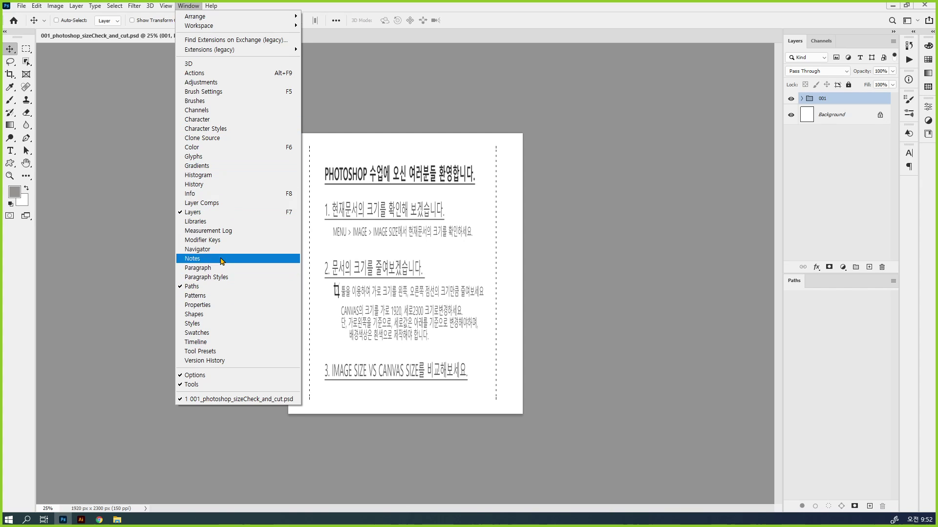
left_click(207, 184)
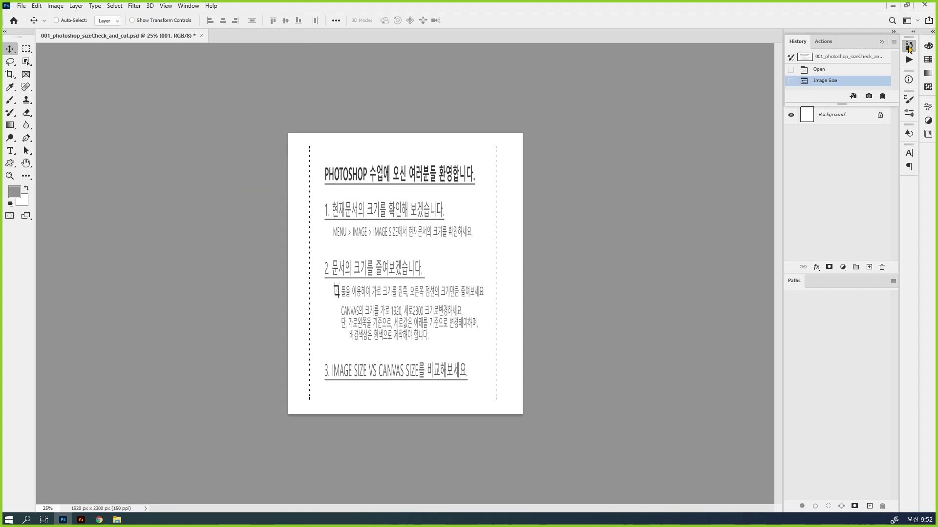
left_click_drag(909, 45, 586, 55)
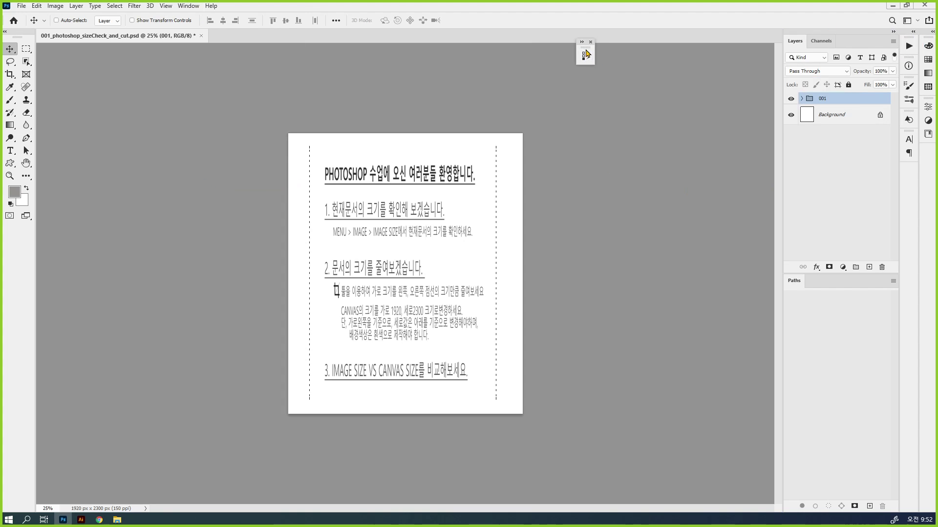
left_click(585, 55)
left_click_drag(684, 115, 699, 241)
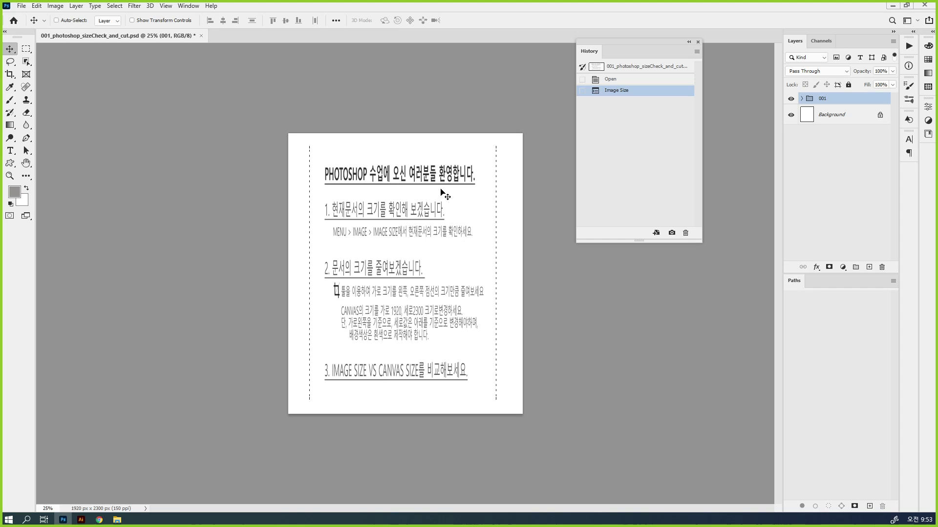
key("ctrl")
left_click_drag(594, 98, 694, 111)
left_click_drag(595, 115, 691, 127)
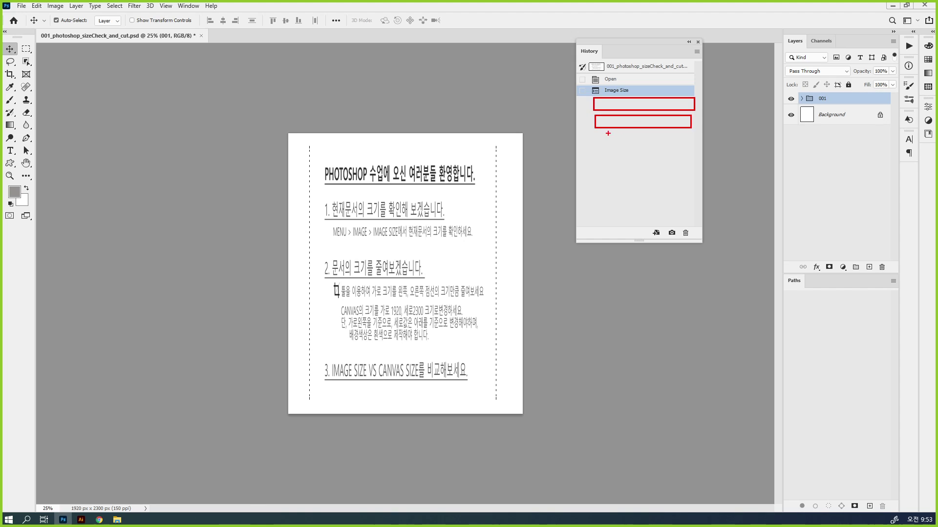
left_click_drag(597, 132, 693, 142)
left_click_drag(599, 149, 685, 161)
mouse_move(599, 165)
left_mouse_down()
mouse_move(697, 179)
mouse_move(591, 175)
mouse_move(592, 117)
left_mouse_up()
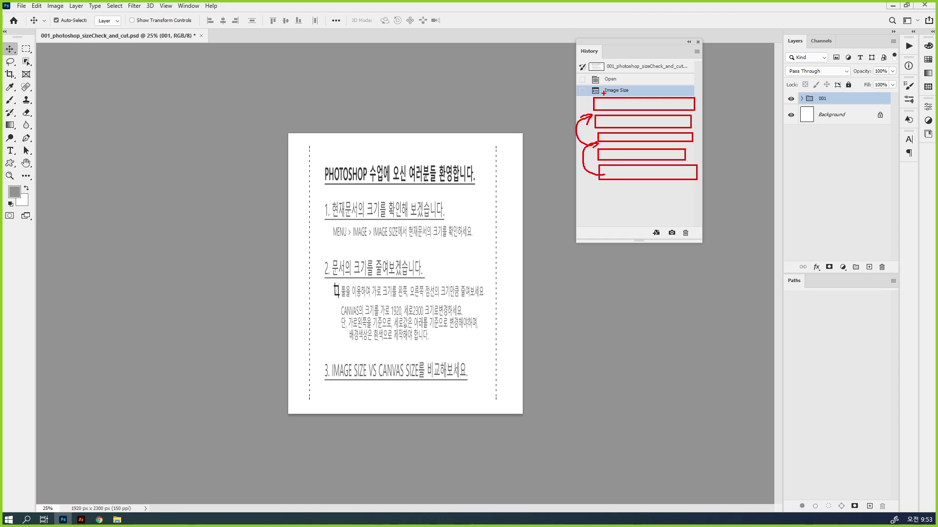
key("Escape")
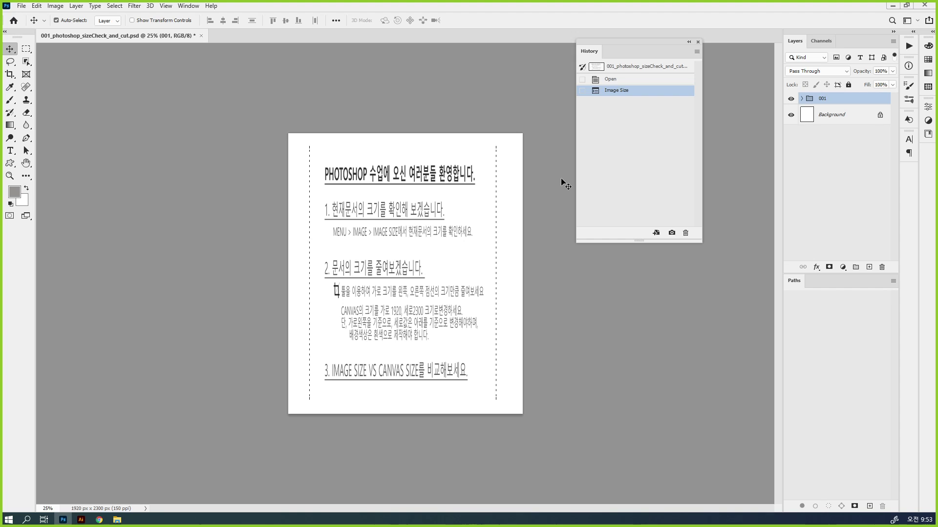
key("i")
key("ctrl+k")
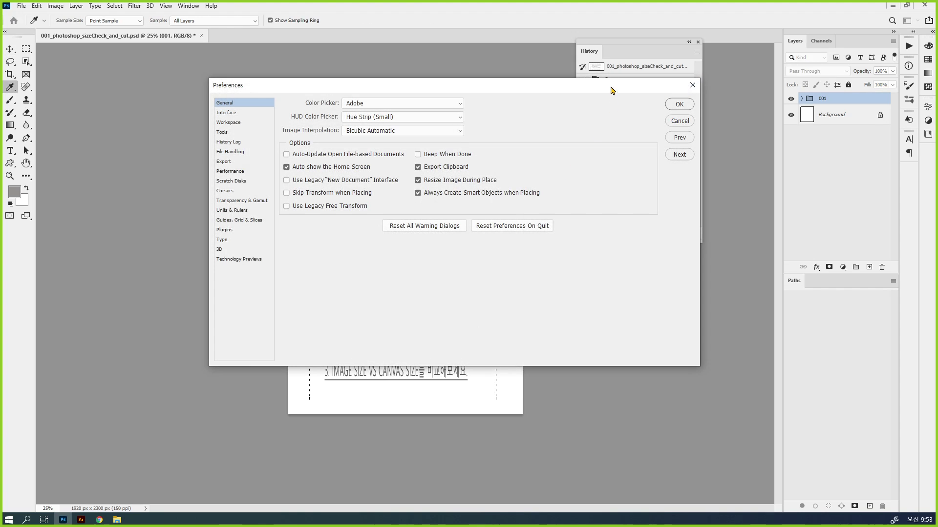
left_click_drag(611, 85, 475, 93)
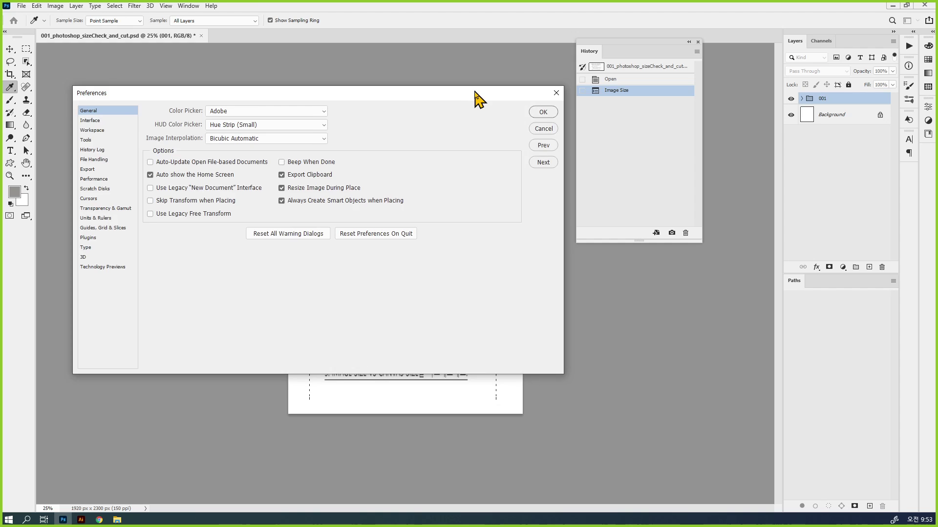
key("Escape")
key("v")
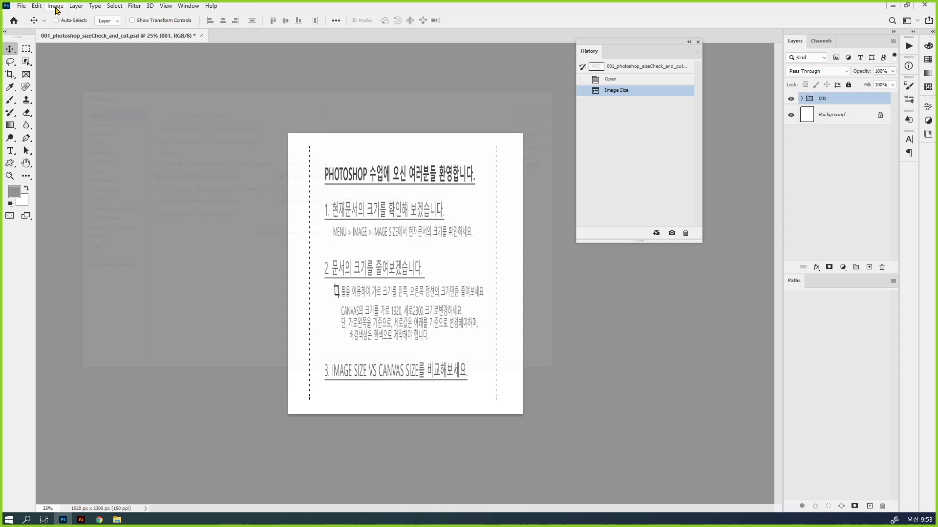
Step: Open the Performance section of the Preferences to check how many history states are retained
left_click(37, 6)
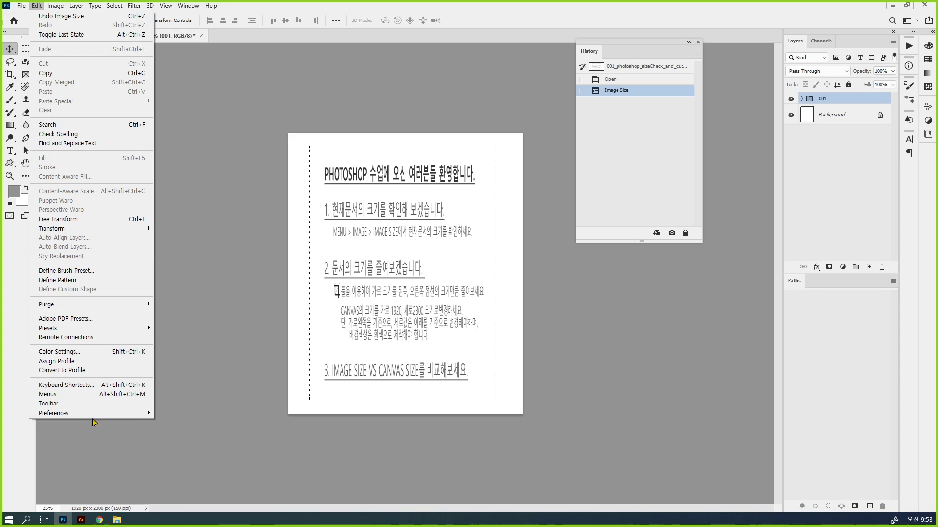
mouse_move(100, 416)
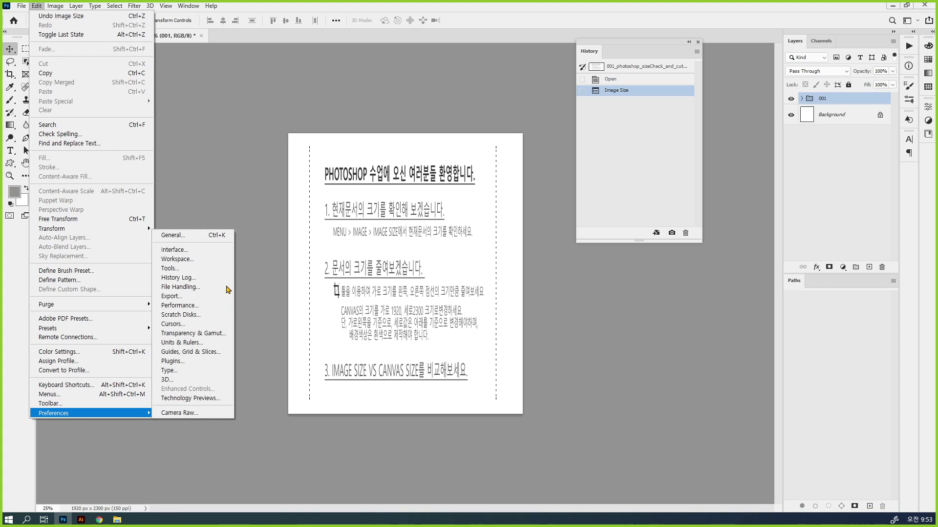
left_click(222, 236)
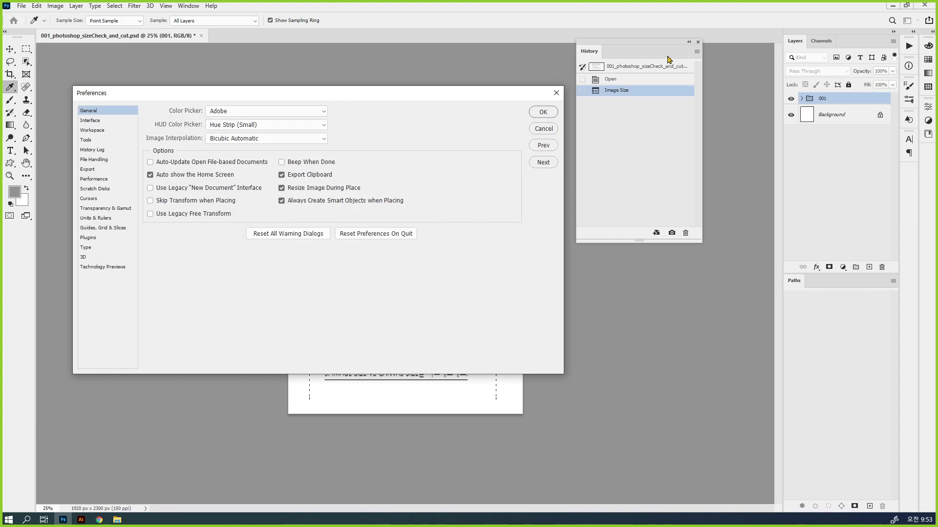
left_click(93, 179)
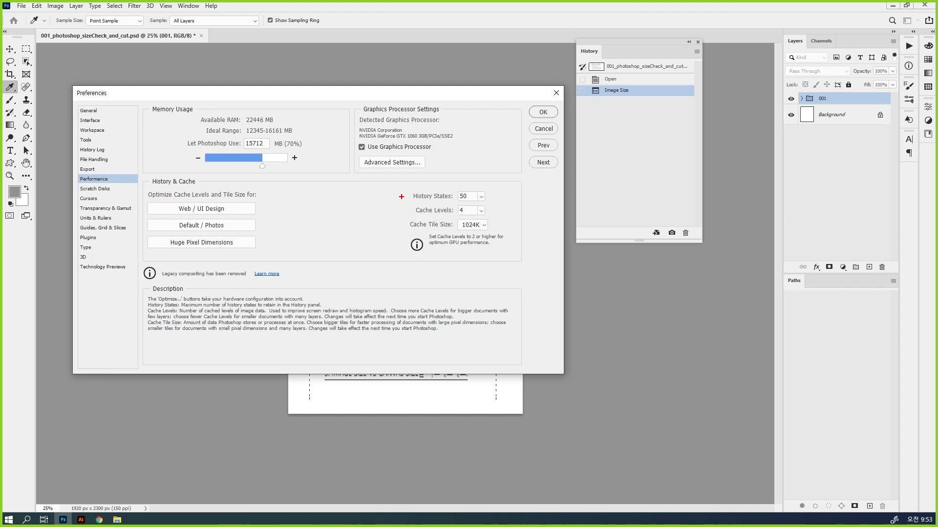
left_click_drag(406, 182, 498, 204)
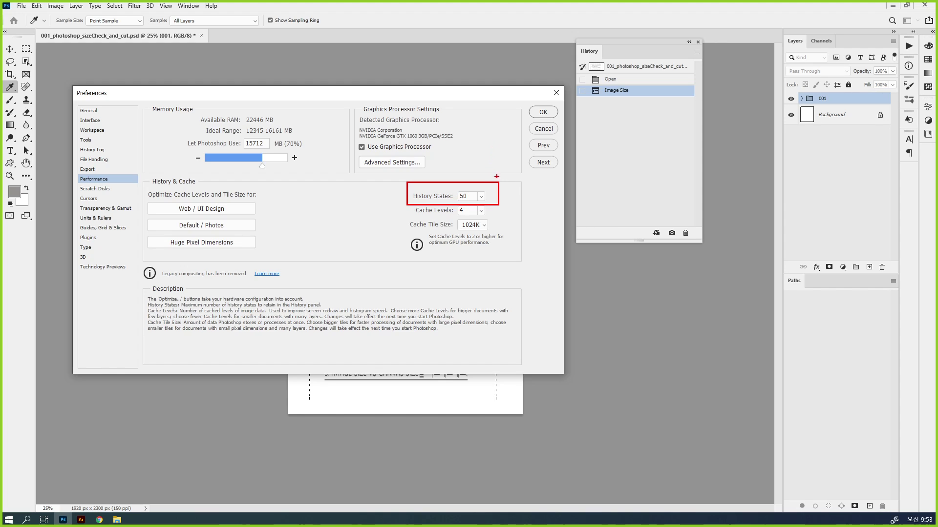
mouse_move(511, 189)
left_mouse_down()
mouse_move(542, 192)
mouse_move(531, 203)
mouse_move(566, 193)
left_mouse_up()
left_click_drag(511, 217, 515, 234)
mouse_move(520, 229)
left_mouse_down()
mouse_move(528, 219)
mouse_move(524, 232)
left_mouse_up()
left_click_drag(531, 215, 534, 227)
mouse_move(503, 239)
left_mouse_down()
mouse_move(552, 224)
mouse_move(527, 254)
mouse_move(546, 250)
left_mouse_up()
left_click_drag(557, 240, 560, 245)
mouse_move(562, 242)
left_mouse_down()
mouse_move(562, 251)
mouse_move(536, 258)
mouse_move(552, 232)
mouse_move(515, 259)
mouse_move(516, 238)
mouse_move(516, 249)
left_mouse_up()
left_click(499, 251)
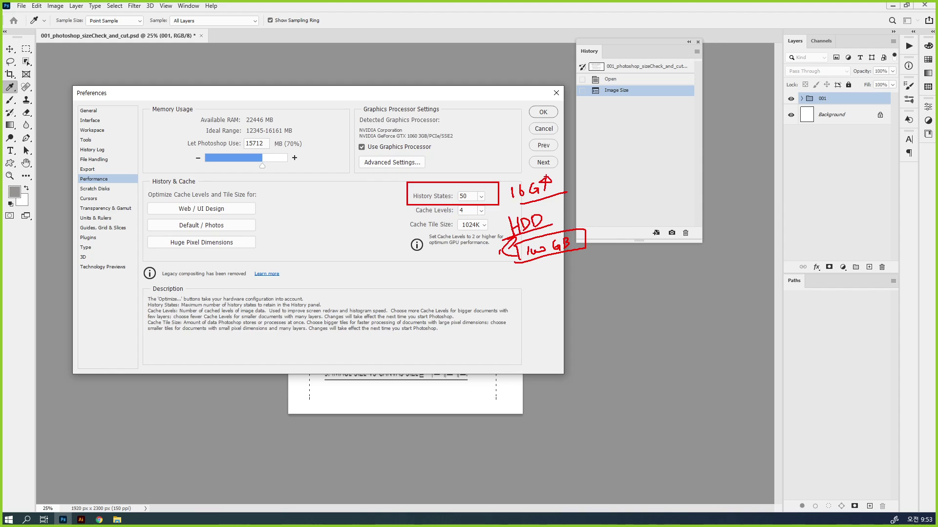
mouse_move(469, 192)
left_mouse_down()
mouse_move(459, 200)
mouse_move(467, 204)
left_mouse_up()
mouse_move(459, 168)
left_mouse_down()
mouse_move(470, 174)
mouse_move(473, 163)
left_mouse_up()
left_click_drag(459, 181, 490, 171)
left_click_drag(470, 181, 500, 171)
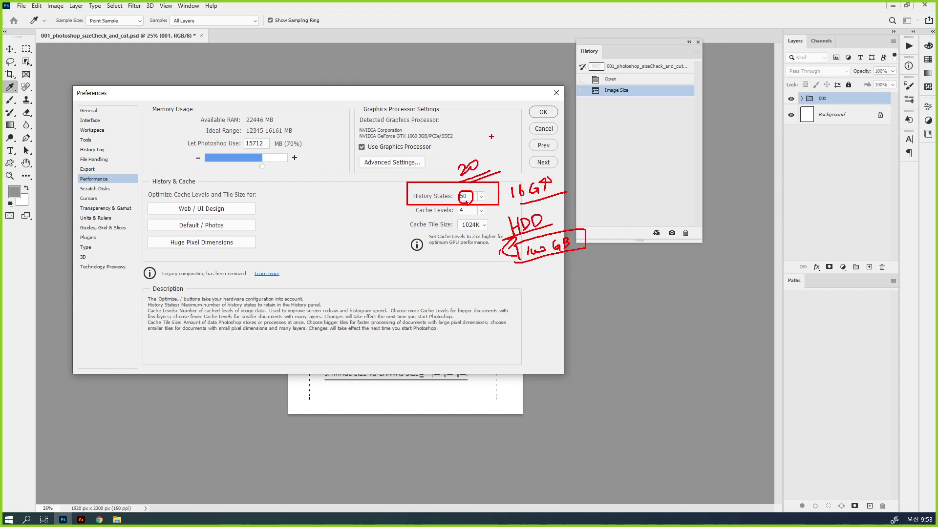
key("Escape")
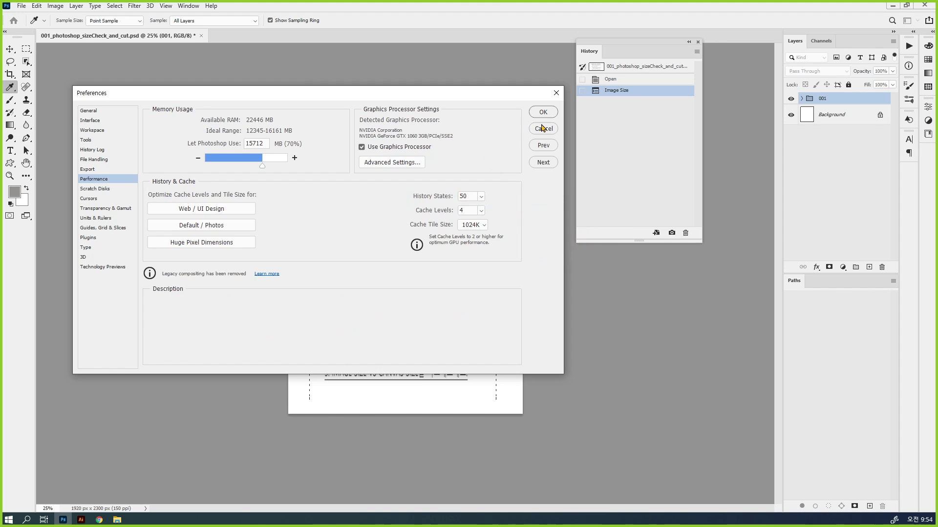
Step: Close the Preferences without changes and move the floating History panel up beside the Layers panel
key("v")
key("Escape")
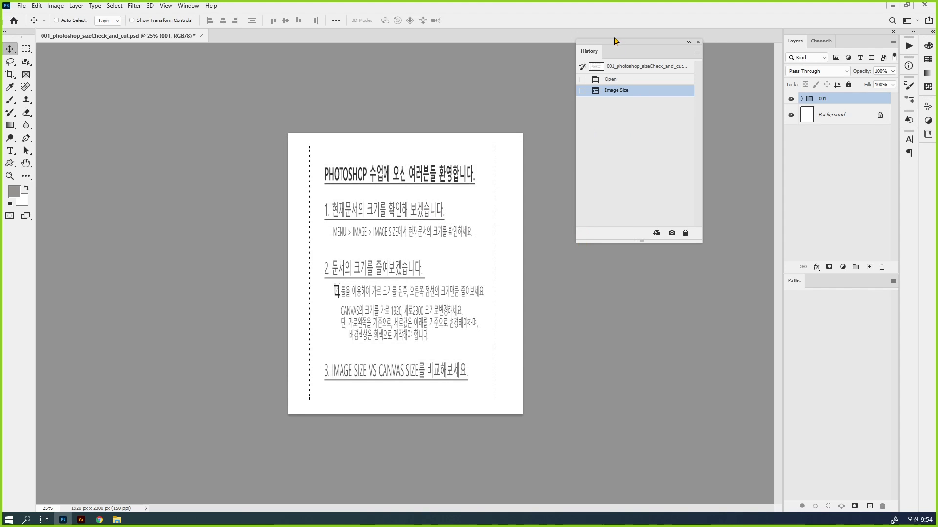
left_click_drag(615, 43, 686, 28)
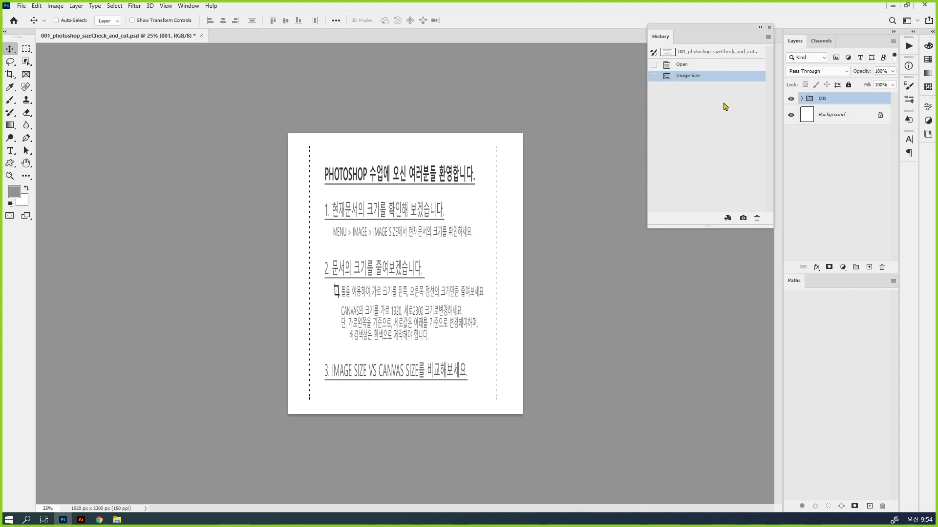
Step: Compare the document's history by activating its original snapshot, the Open state and the Image Size state in turn
left_click(697, 53)
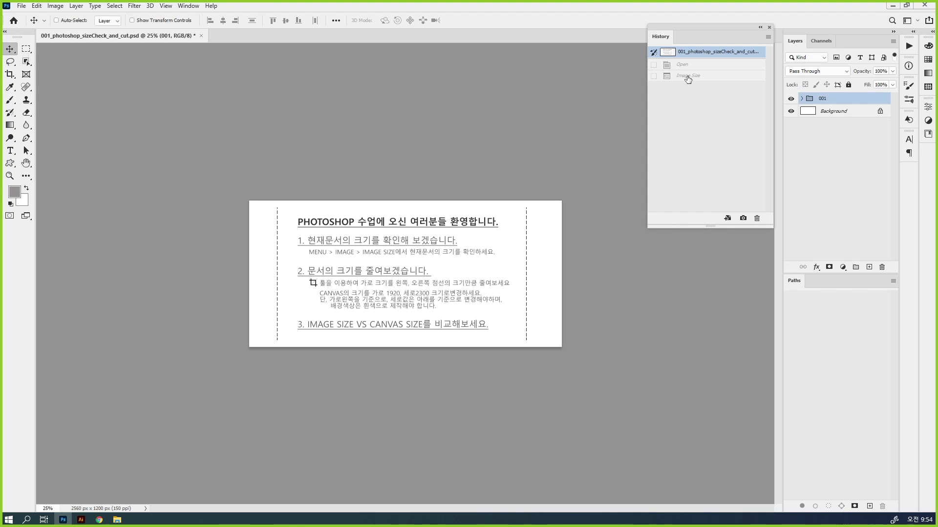
left_click(714, 69)
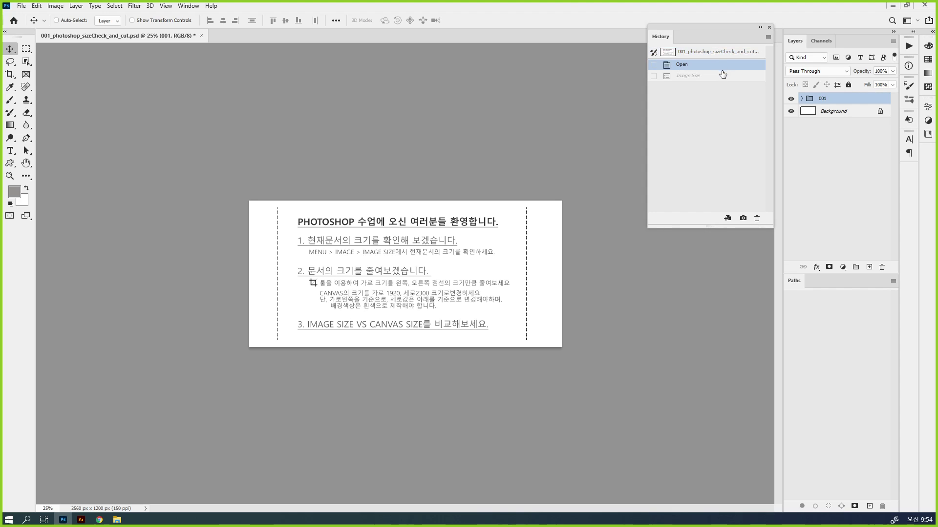
left_click(723, 78)
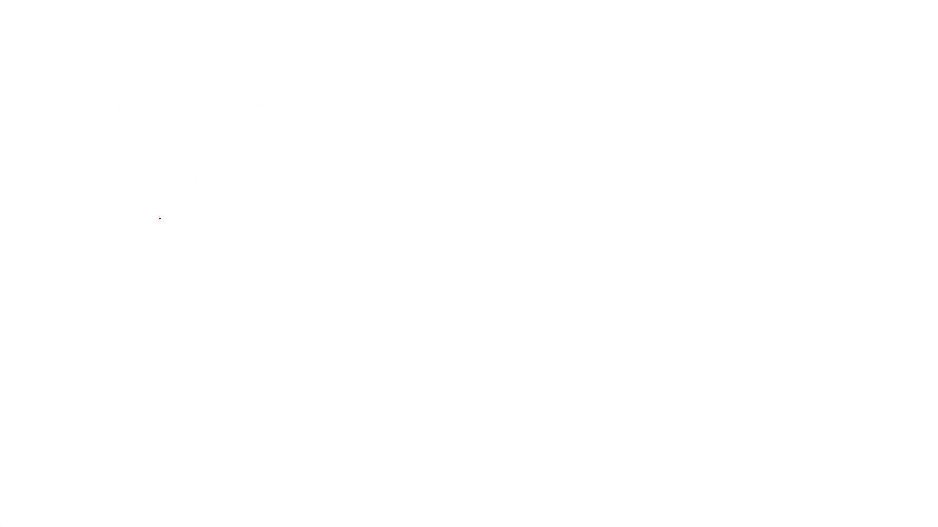
left_click_drag(109, 215, 110, 227)
mouse_move(128, 223)
left_mouse_down()
mouse_move(126, 215)
mouse_move(135, 226)
left_mouse_up()
mouse_move(140, 215)
left_mouse_down()
mouse_move(149, 214)
mouse_move(147, 227)
mouse_move(184, 209)
left_mouse_up()
left_click_drag(182, 209, 205, 220)
mouse_move(210, 207)
left_mouse_down()
mouse_move(218, 206)
mouse_move(212, 215)
left_mouse_up()
left_click_drag(215, 210, 227, 216)
left_click_drag(220, 219, 669, 206)
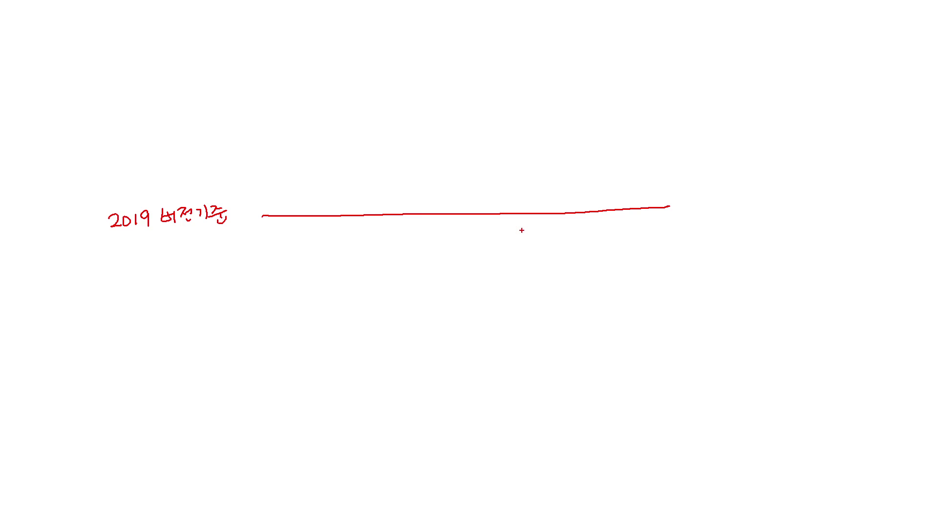
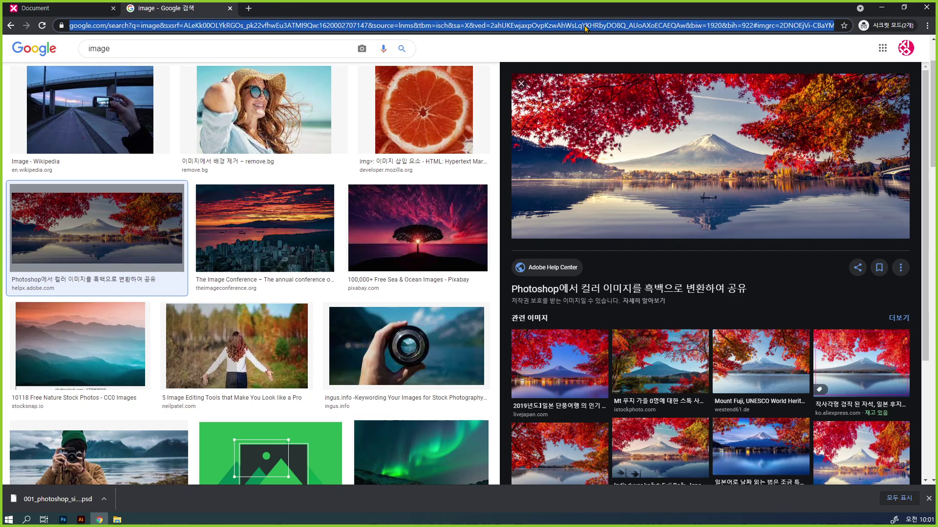
Step: Search Google for "assistor ps" in the Chrome browser
type("assistor")
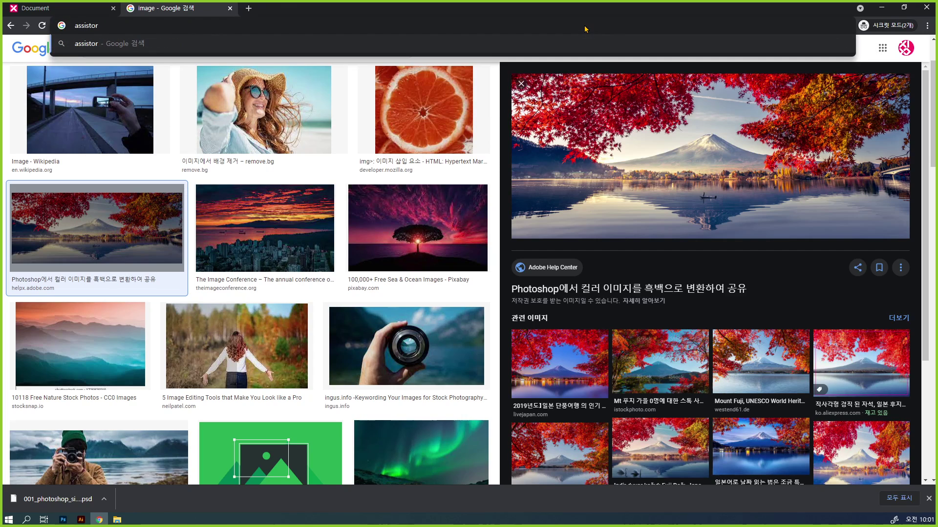
type(" ps")
key("Return")
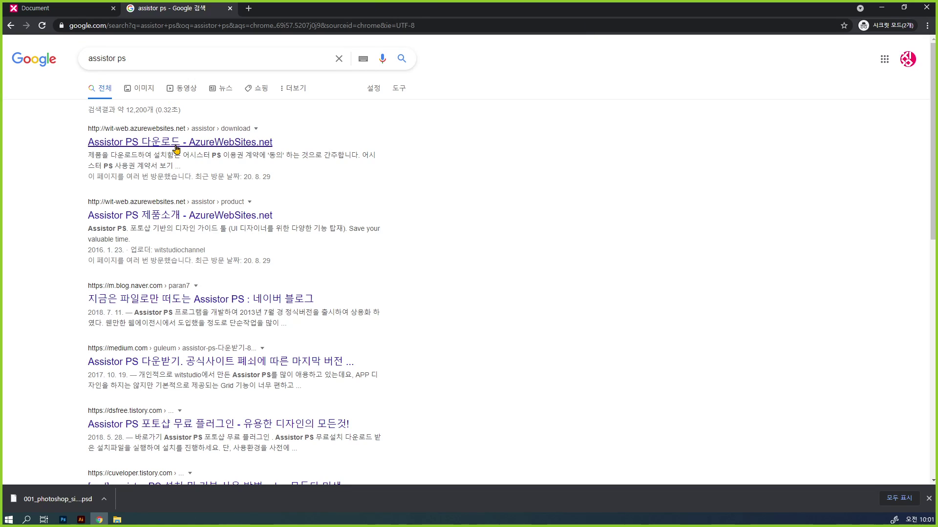
Step: Try to download the Windows version of Assistor PS from its AzureWebSites download page, and close that page
middle_click(144, 142)
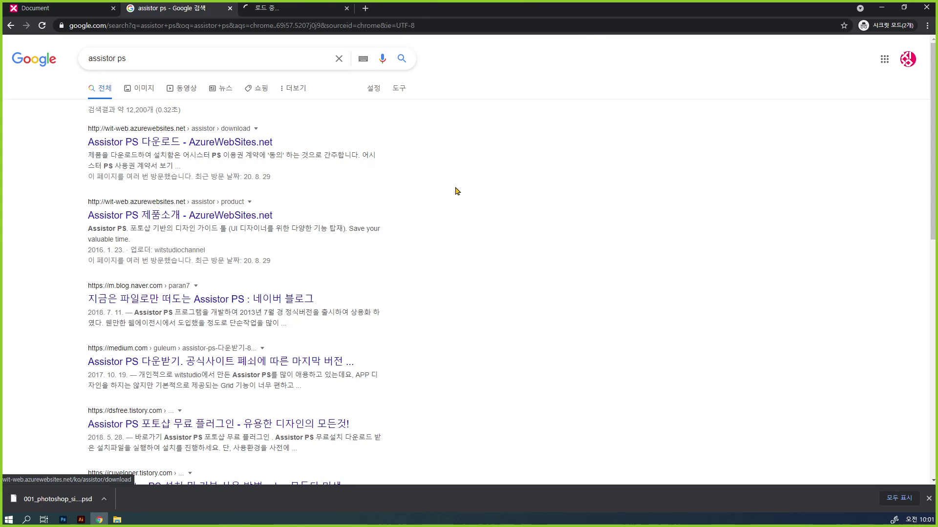
left_click(320, 10)
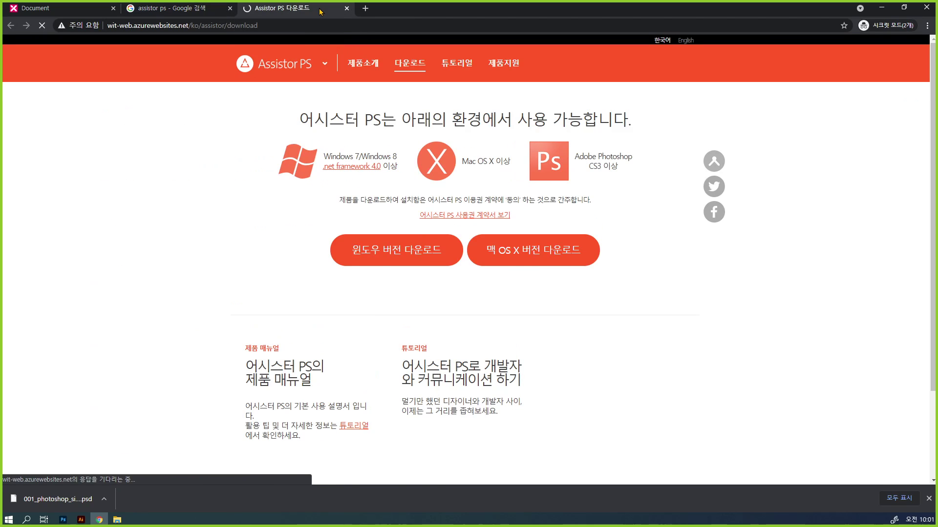
left_click(391, 252)
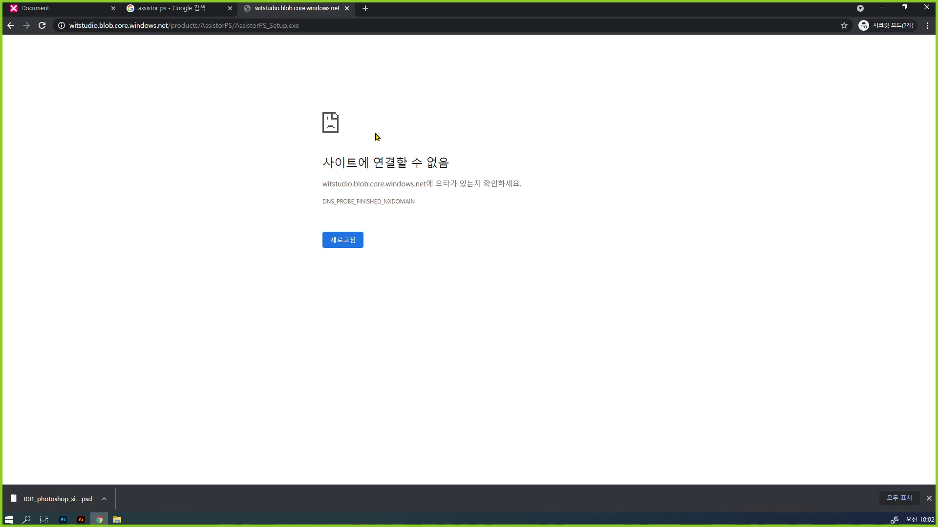
key("ctrl+w")
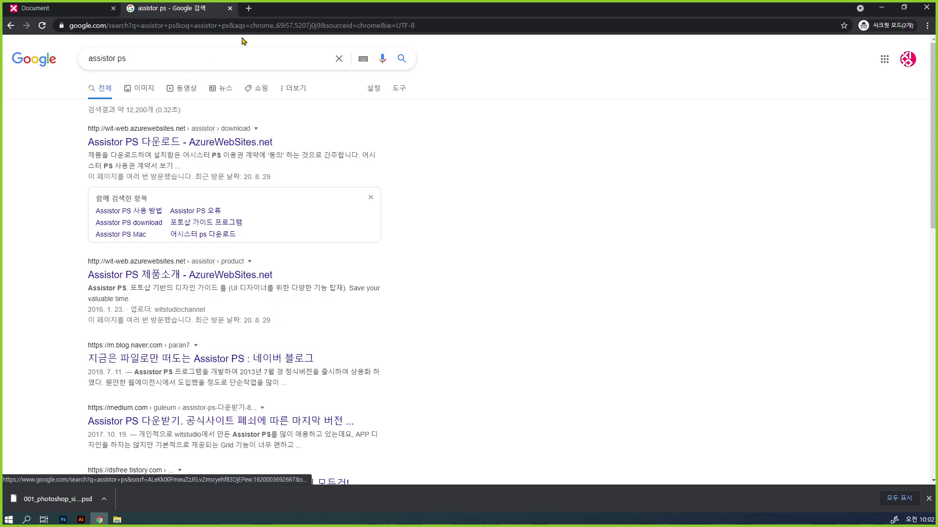
Step: Copy the search term "assistor ps", go to naver.com and search for it there
triple_click(200, 59)
key("ctrl+c")
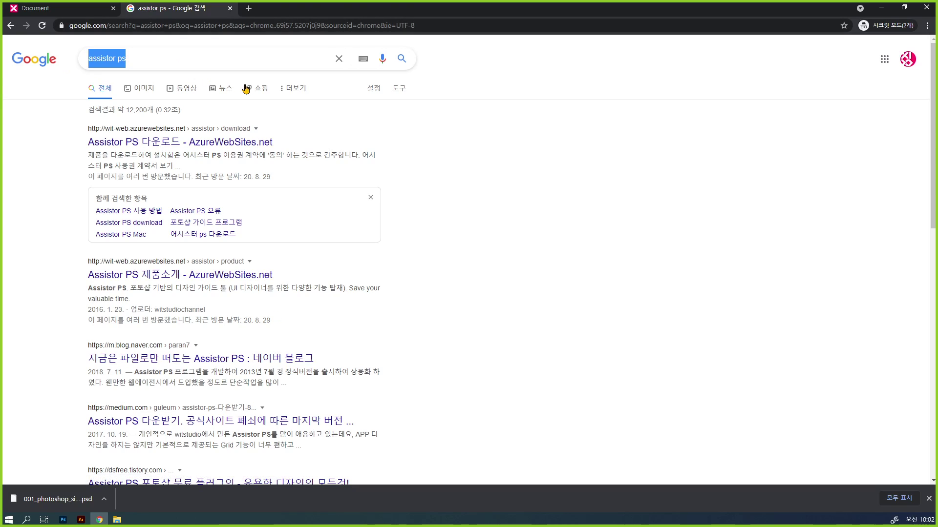
left_click(332, 25)
type("naver.com")
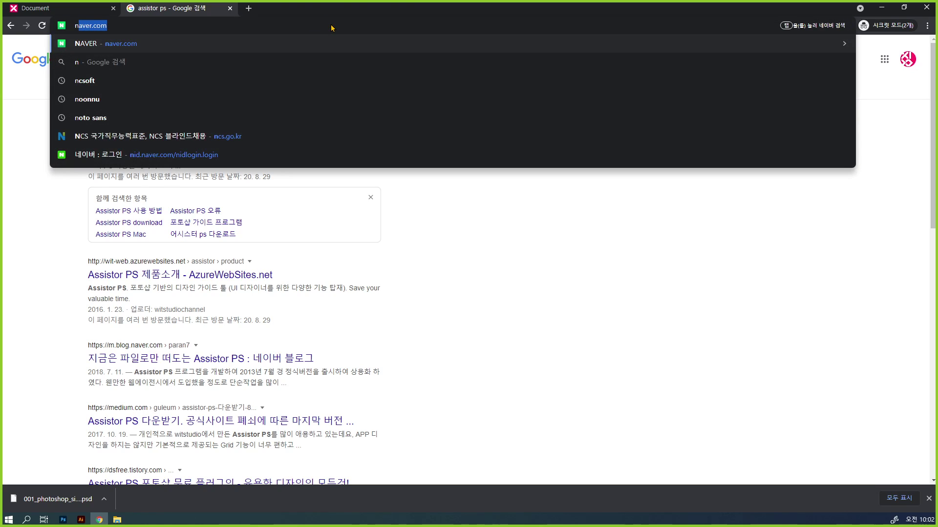
key("Return")
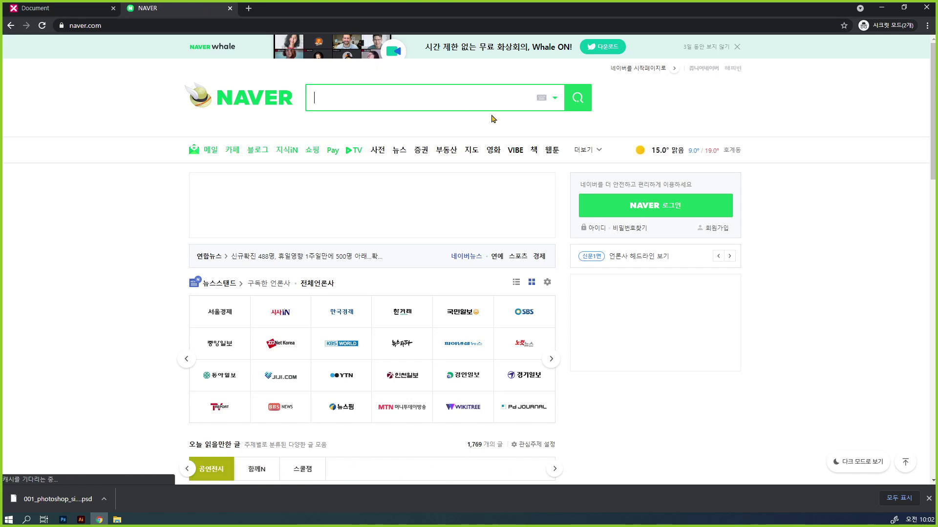
key("ctrl+v")
left_click(582, 100)
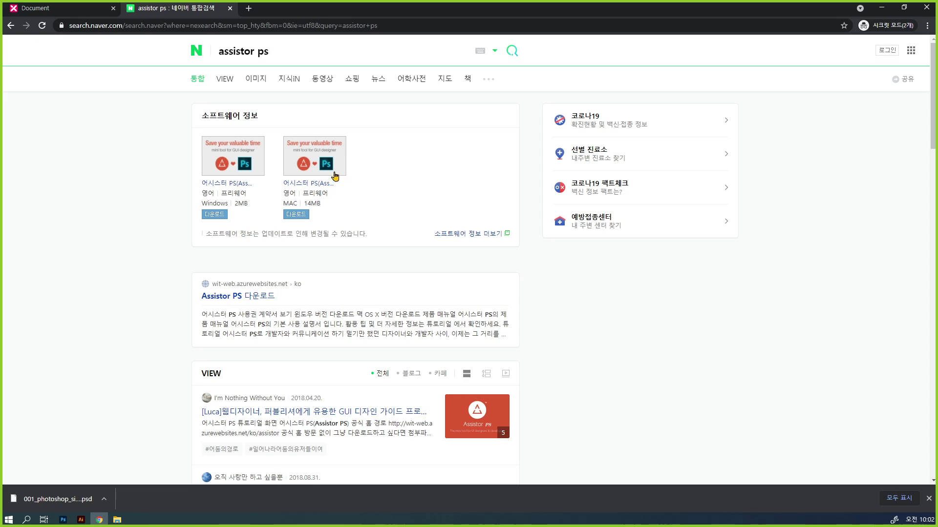
Step: Download the Mac installer AssistorPS_Setup.pkg from the Naver Software page without logging in, and close the page
left_click(326, 180)
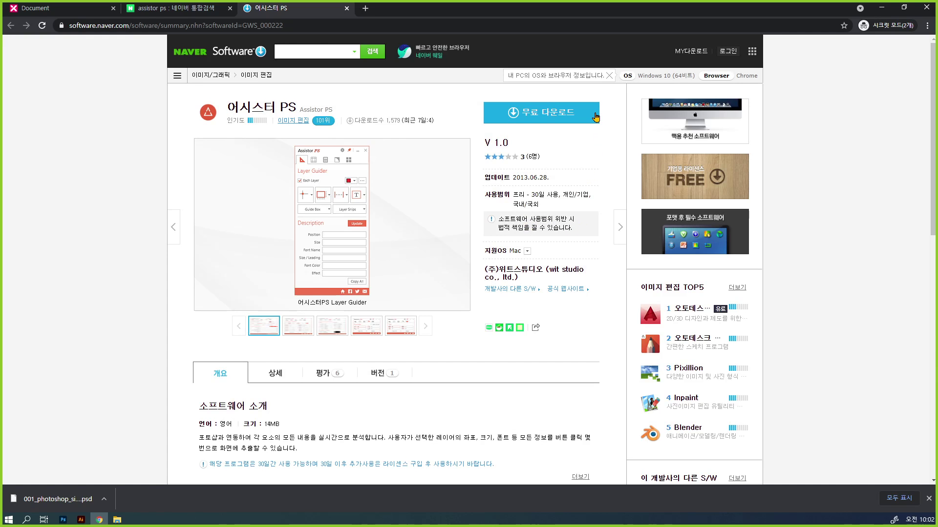
left_click(595, 117)
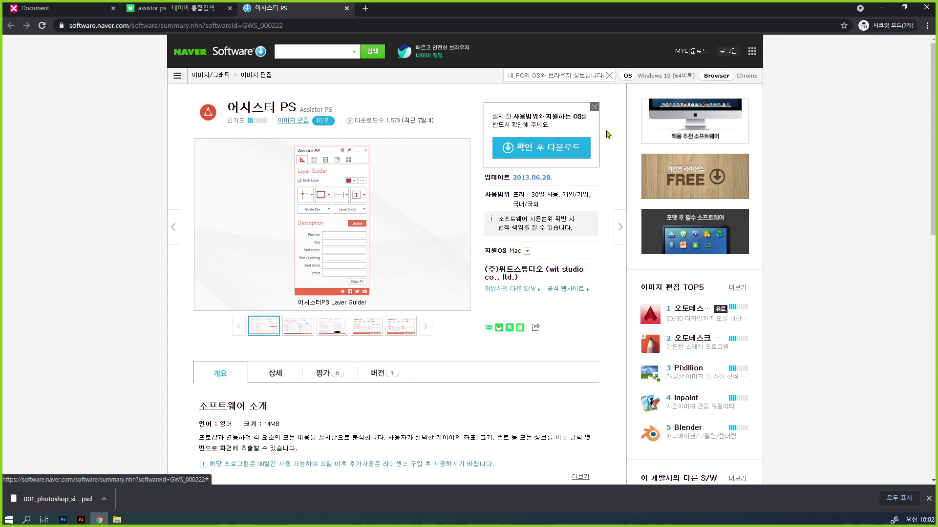
left_click(589, 155)
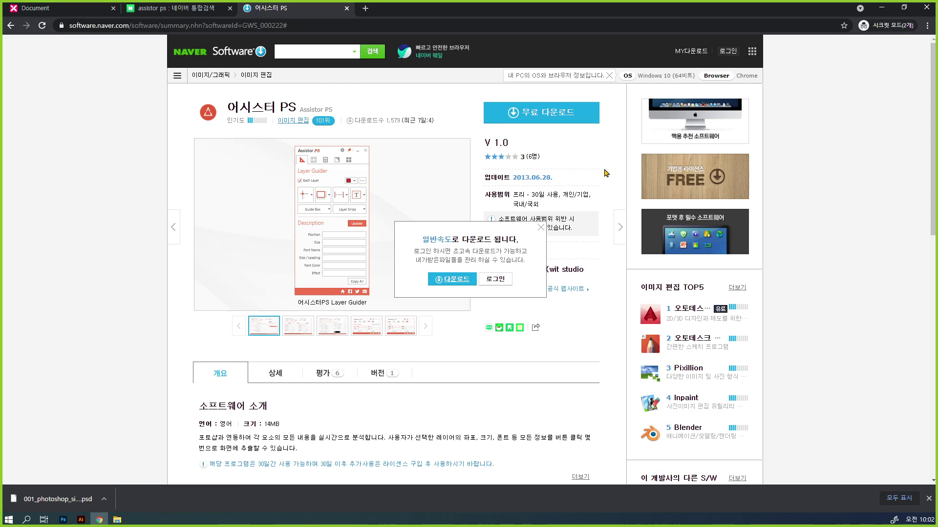
left_click(455, 282)
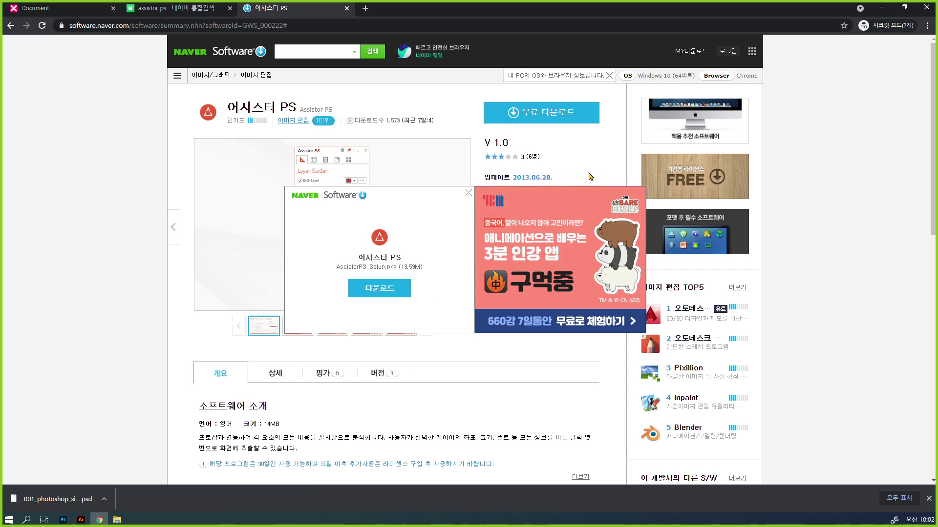
left_click(368, 290)
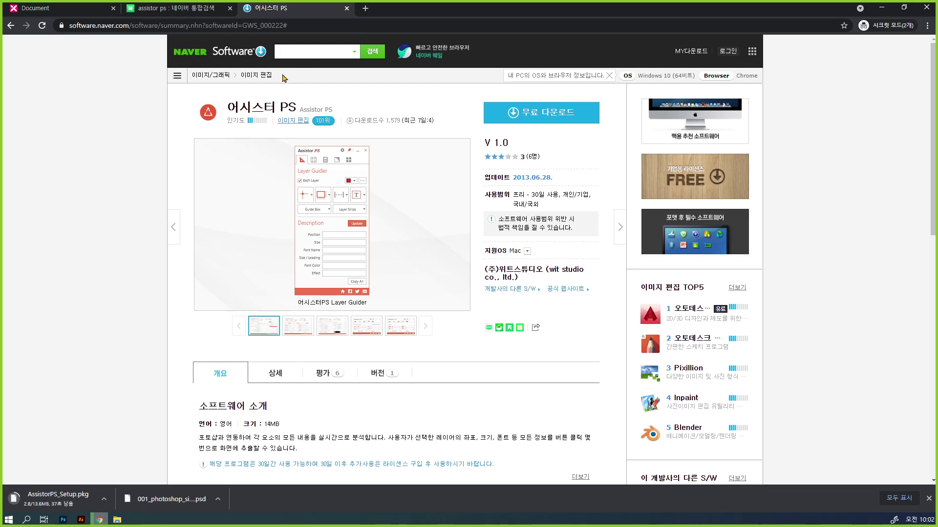
left_click(346, 8)
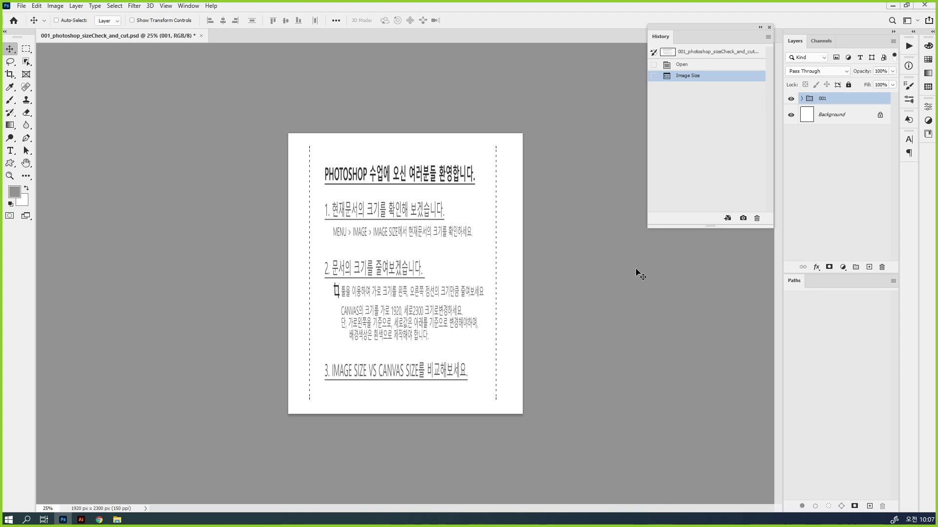
Step: Switch to Chrome, search Google for "zepline" and open the Zeplin website, dismissing the translation prompt
left_click(98, 520)
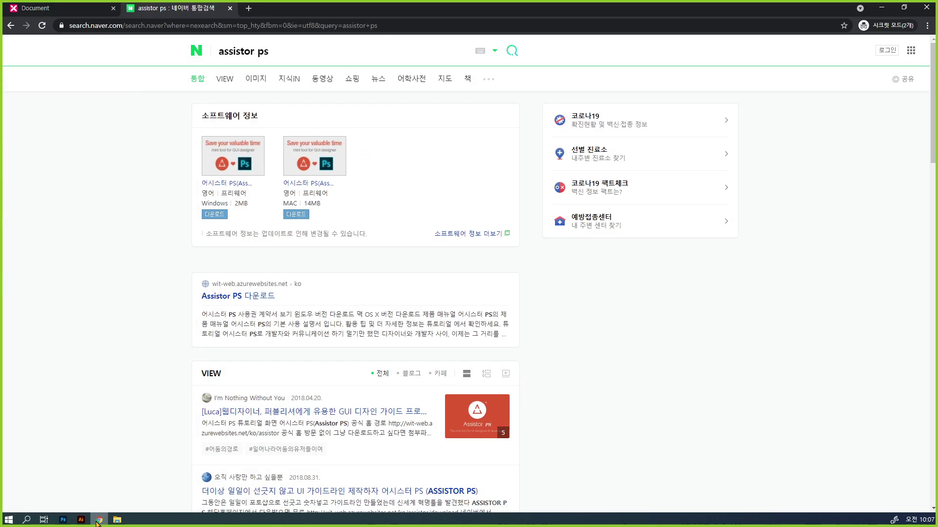
left_click(199, 26)
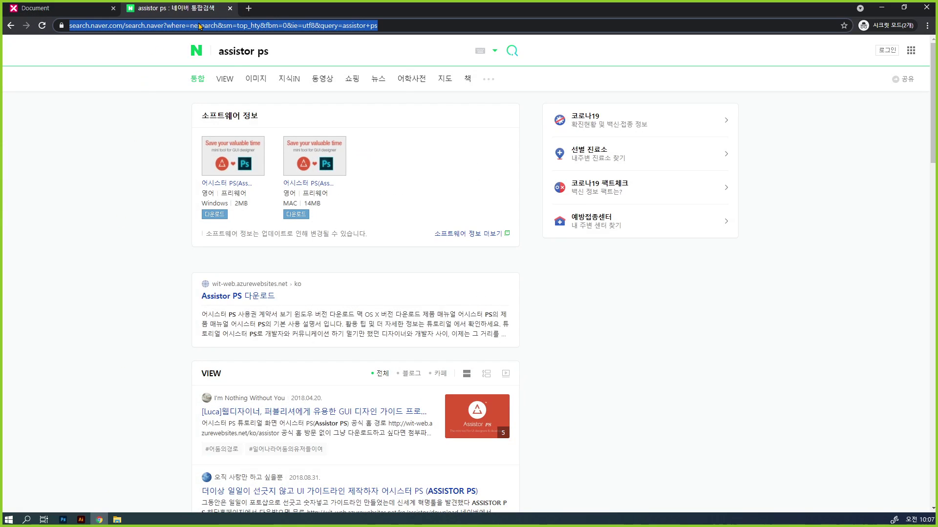
type("zepli")
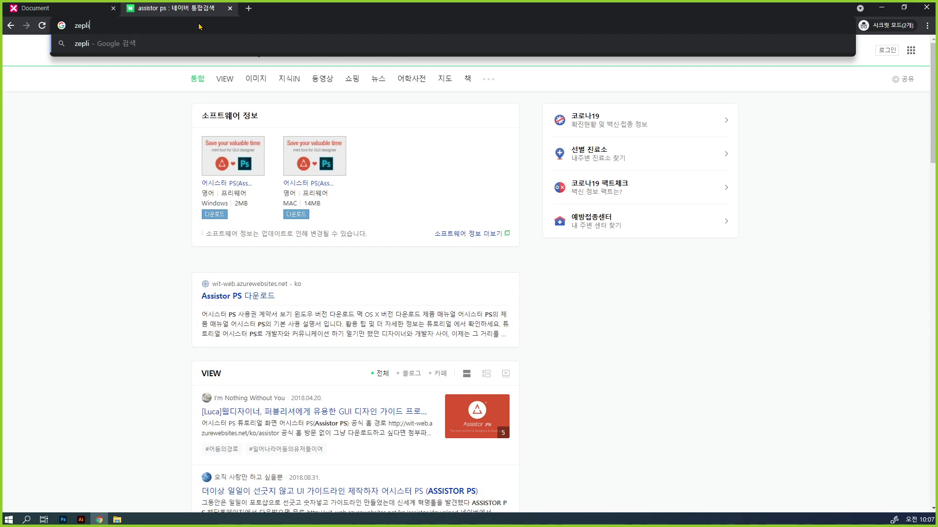
type("ne")
key("Return")
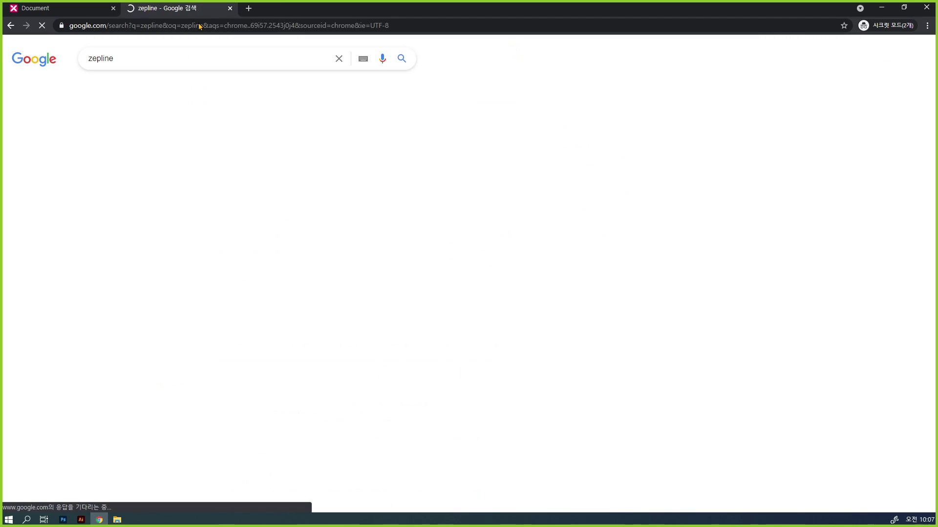
left_click(107, 184)
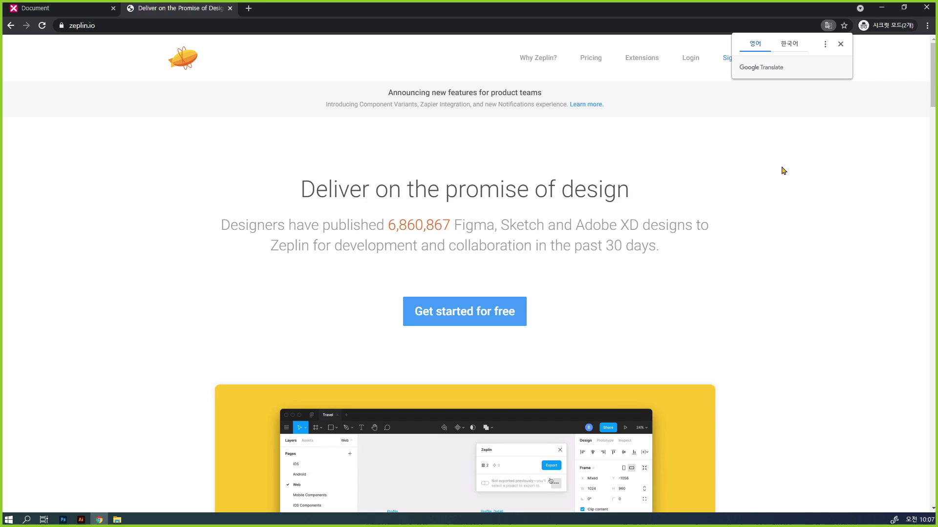
left_click(814, 179)
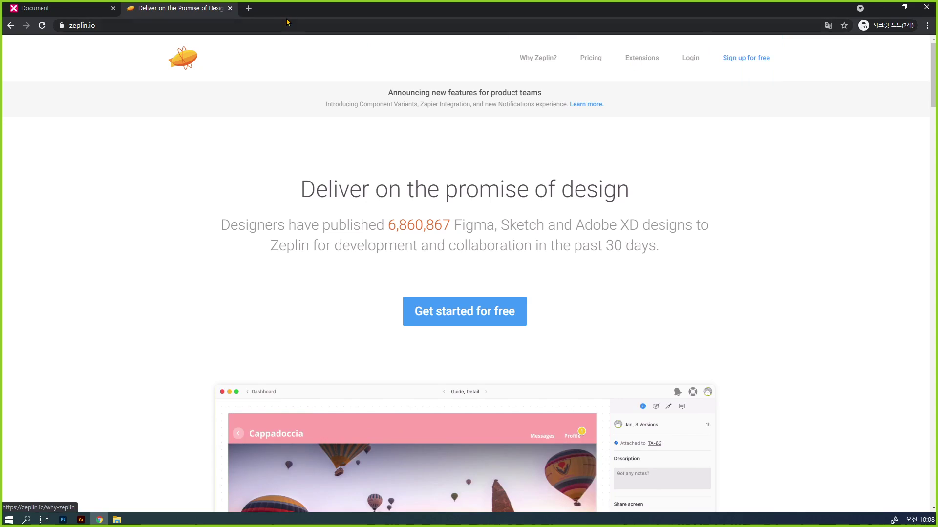
Step: Search for "abocode" in a new browser tab, follow the corrected spelling "avocode" and open the Avocode website
left_click(249, 8)
type("abocode")
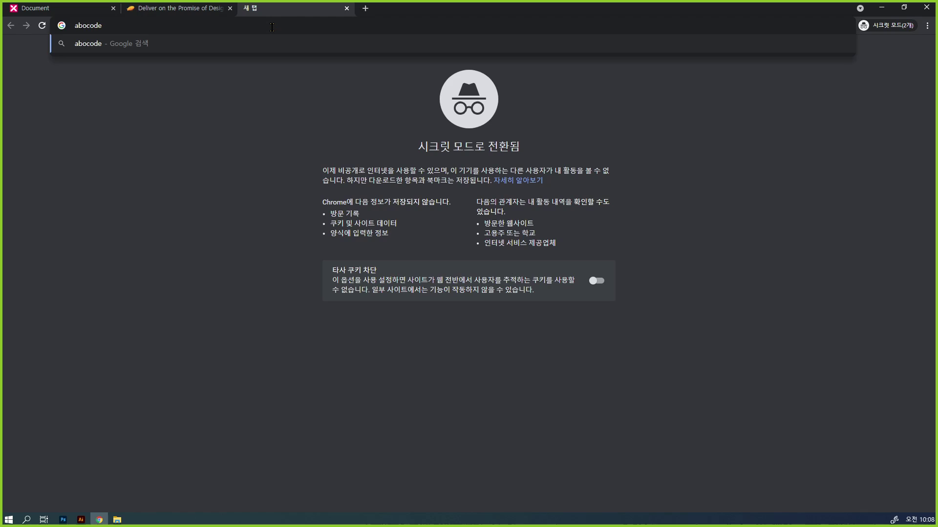
key("Return")
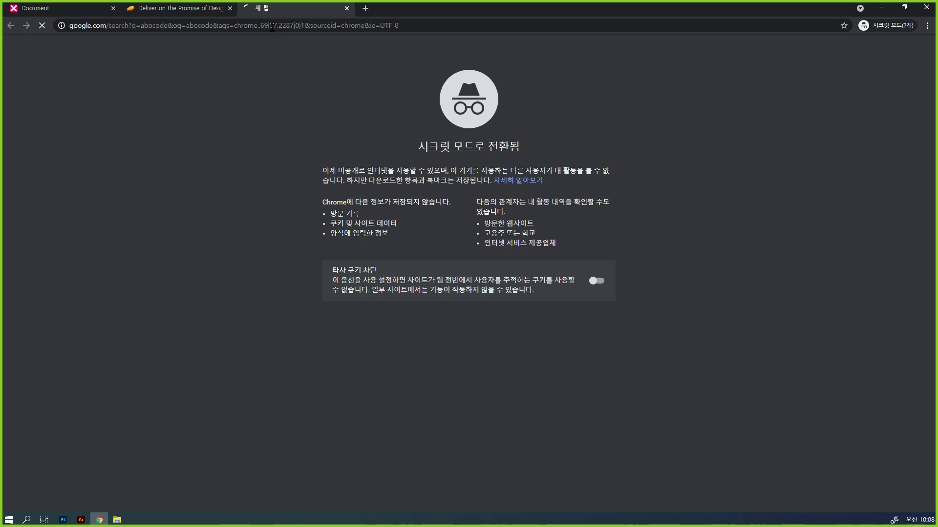
left_click(186, 130)
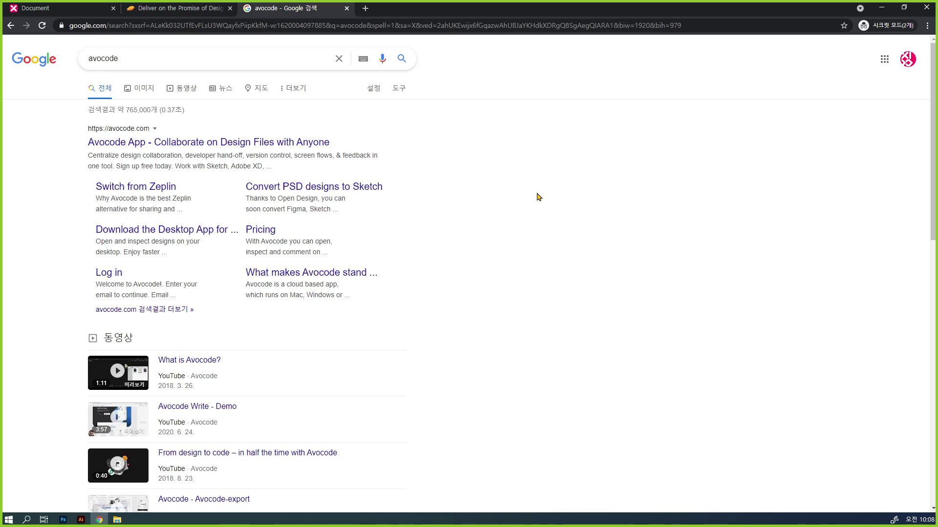
left_click(102, 141)
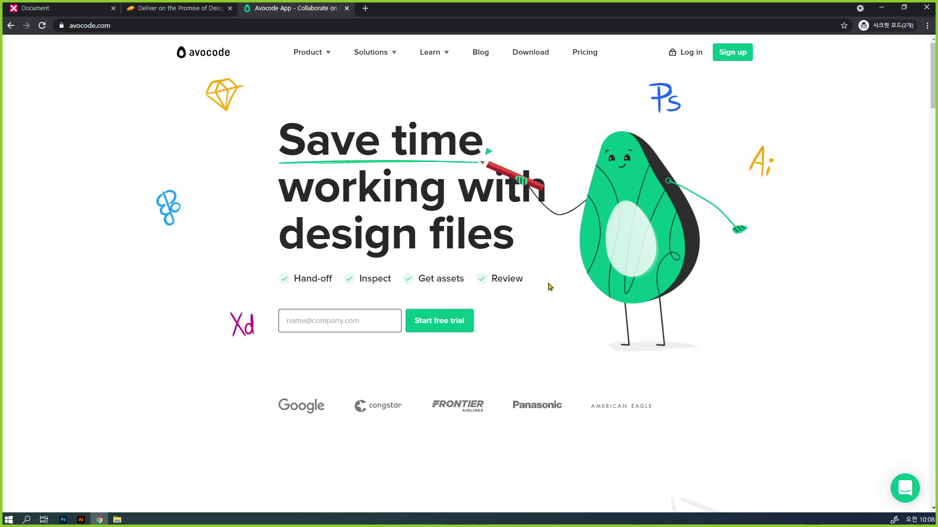
Step: Return to the Zeplin homepage and examine its feature sections down to the open platform tool integrations
left_click(176, 8)
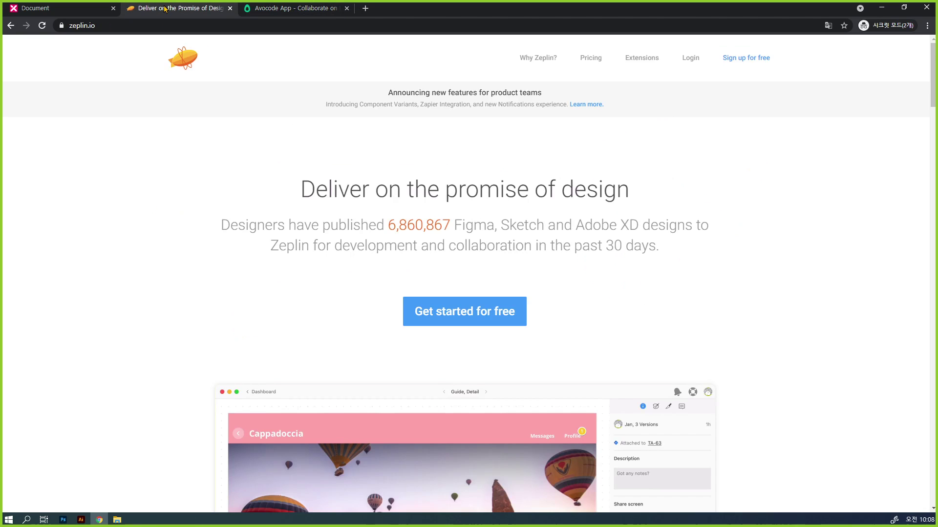
scroll(185, 238, "down", 1)
scroll(186, 244, "down", 20)
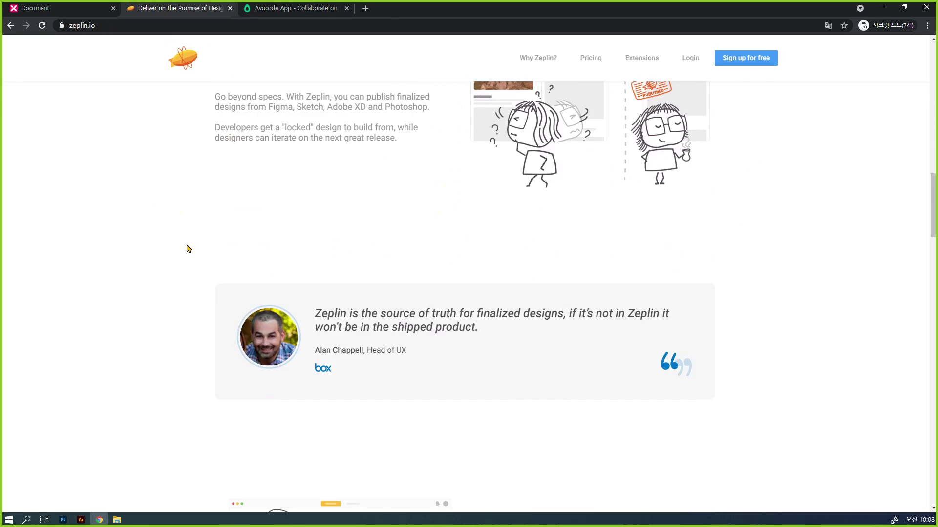
scroll(186, 245, "down", 15)
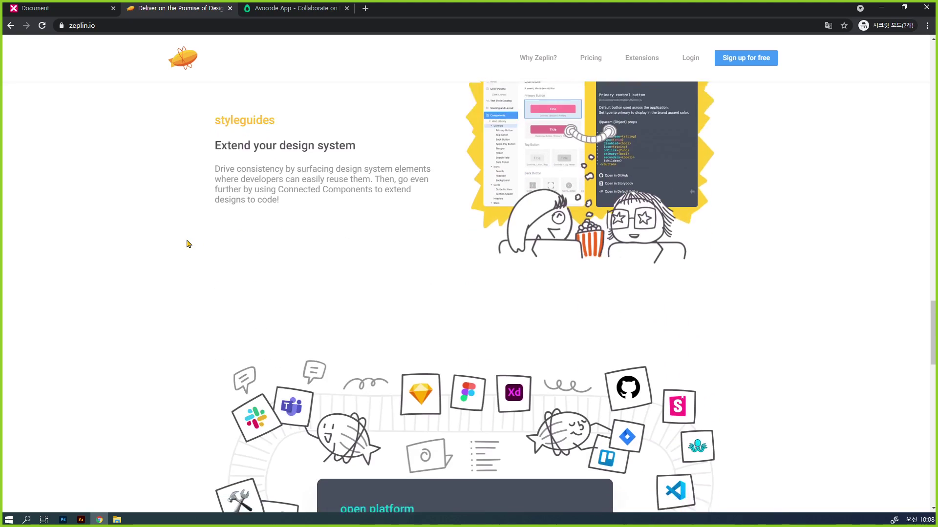
scroll(186, 244, "down", 2)
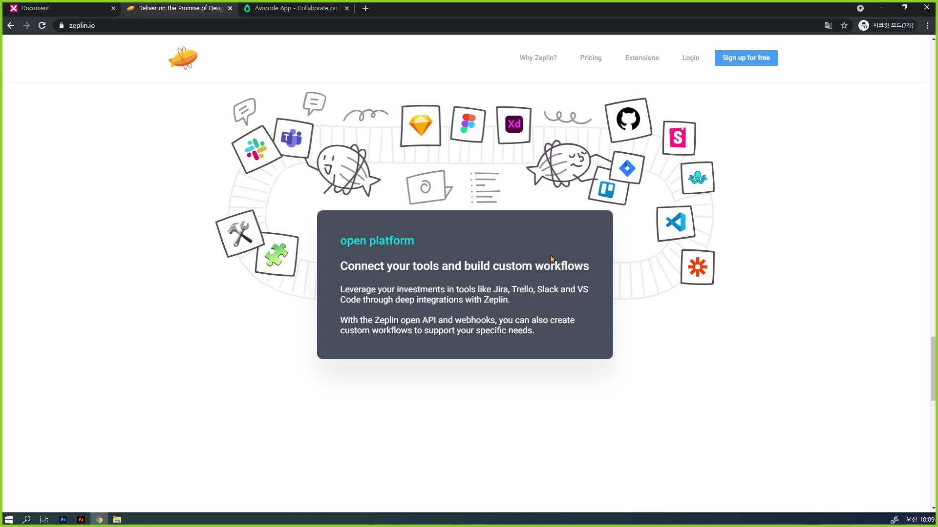
Step: Examine which design programs Avocode works with on its homepage, revisit the Zeplin page, and close both sites
left_click(307, 10)
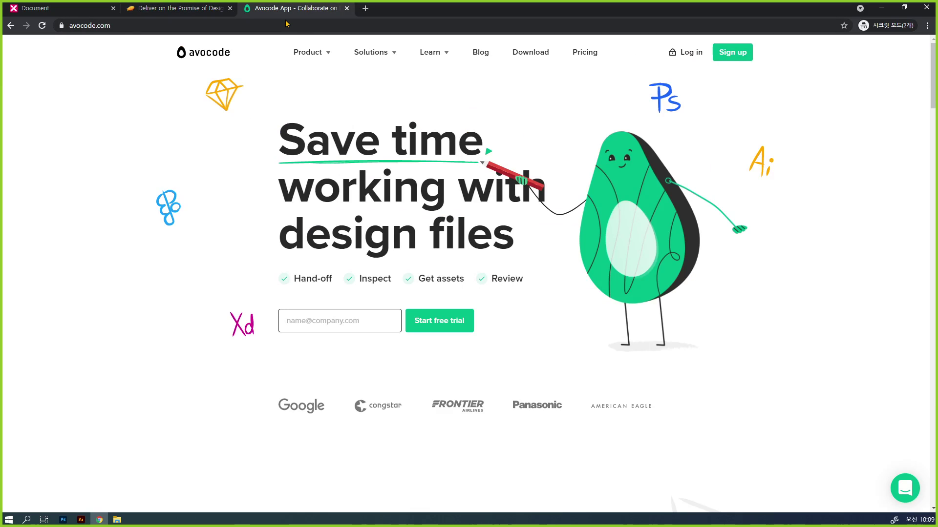
scroll(265, 102, "down", 10)
scroll(234, 207, "up", 5)
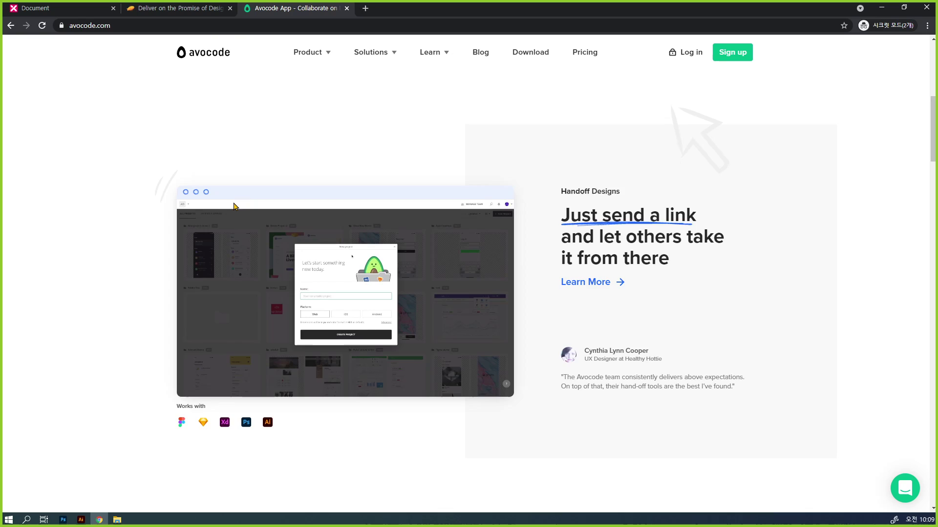
scroll(234, 206, "up", 5)
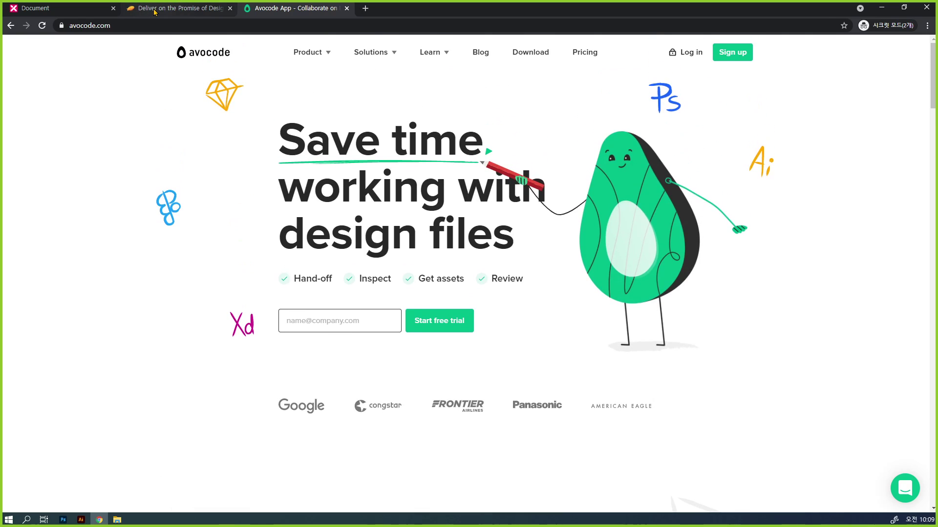
left_click(154, 11)
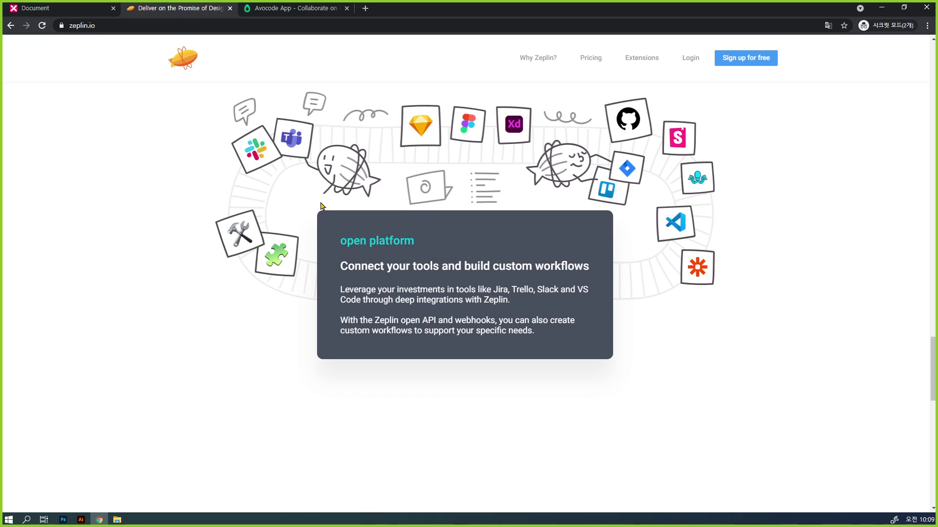
left_click(346, 9)
left_click(230, 9)
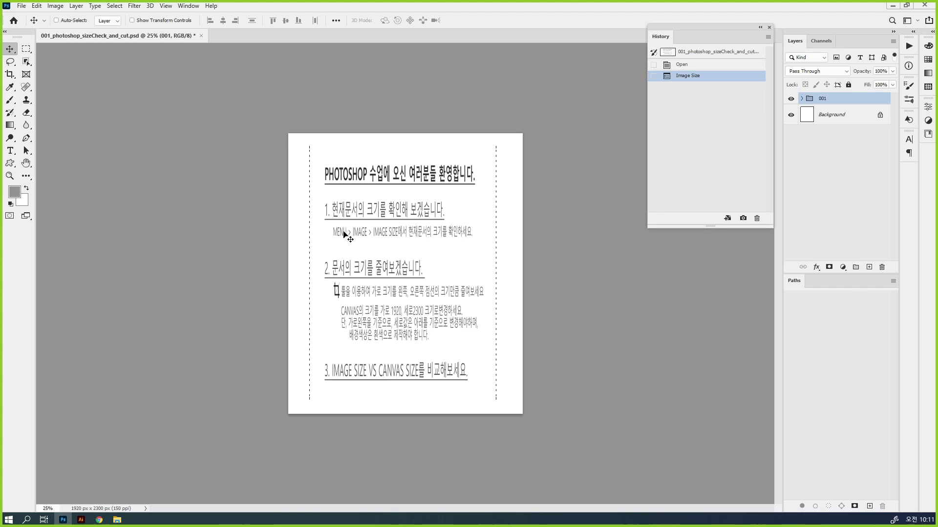
Step: Revert the Photoshop practice document to its opening snapshot in the history and enlarge the view to 50%
left_click(708, 52)
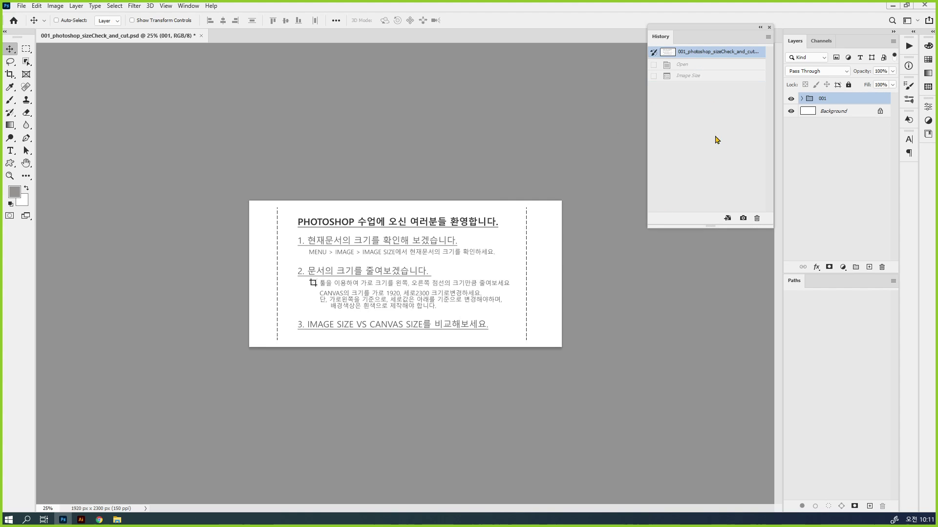
left_click(466, 327, "ctrl")
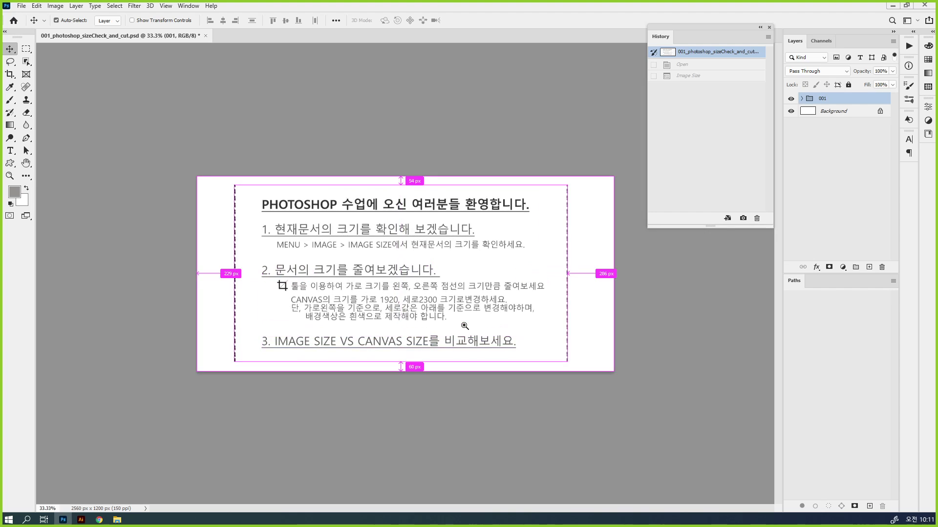
left_click(464, 326, "ctrl")
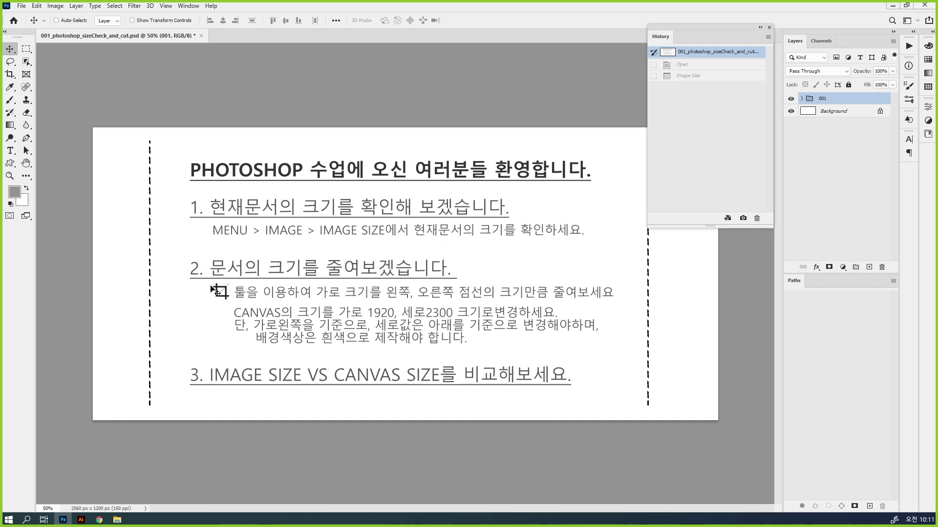
Step: Activate the Crop tool and dock the floating History panel with the collapsed panel icons
left_click(11, 76)
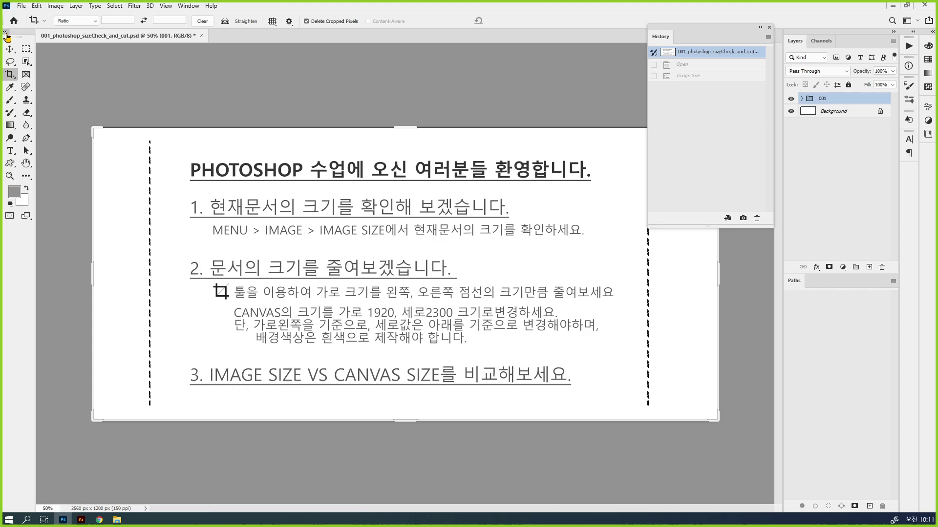
left_click(6, 32)
left_click(6, 33)
left_click_drag(731, 31, 909, 45)
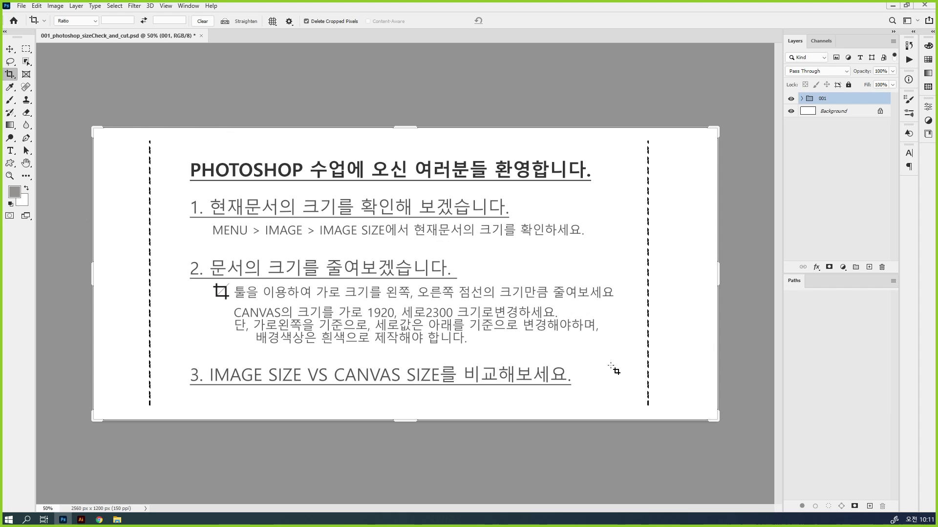
Step: Crop the document's sides to the two vertical dashed lines, keeping the full height, for a size of about 2037 × 1200 px
left_click_drag(92, 277, 118, 279)
left_click_drag(689, 273, 653, 273)
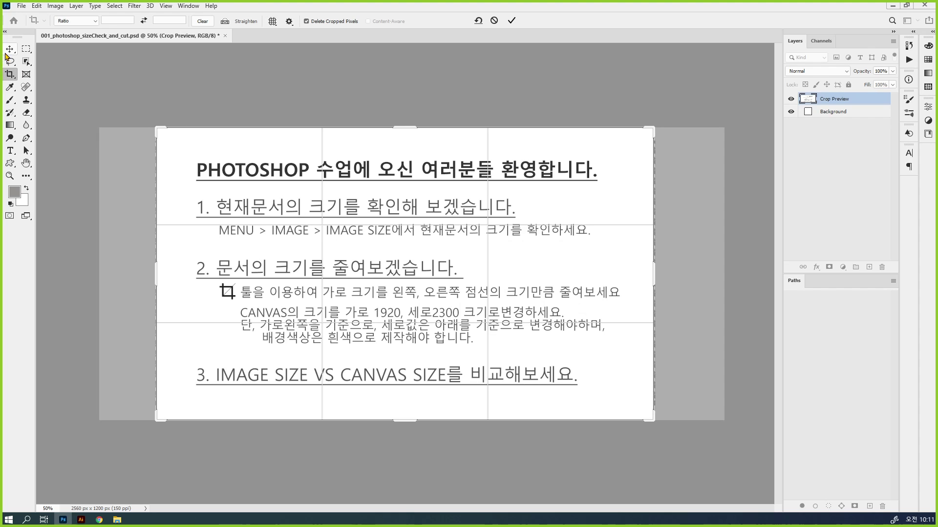
mouse_move(195, 145)
left_mouse_down()
mouse_move(285, 237)
mouse_move(210, 150)
mouse_move(190, 146)
left_mouse_up()
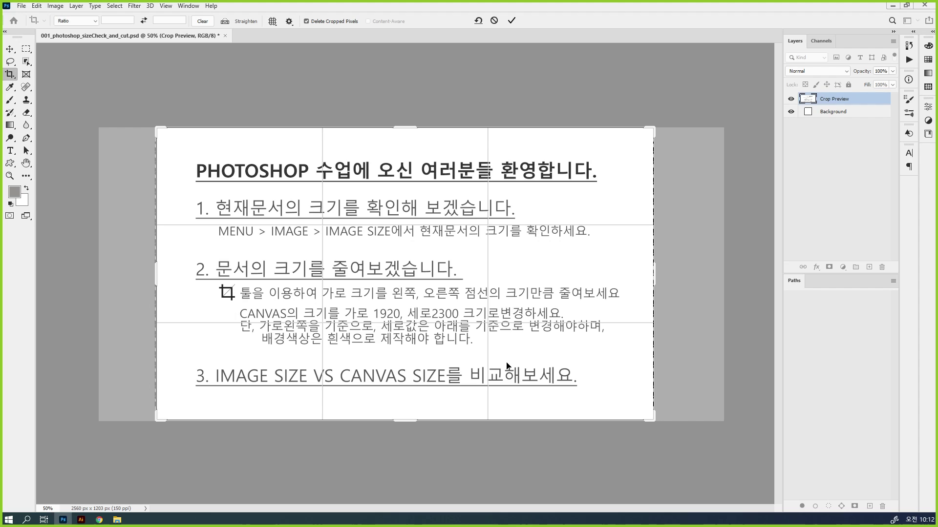
key("Return")
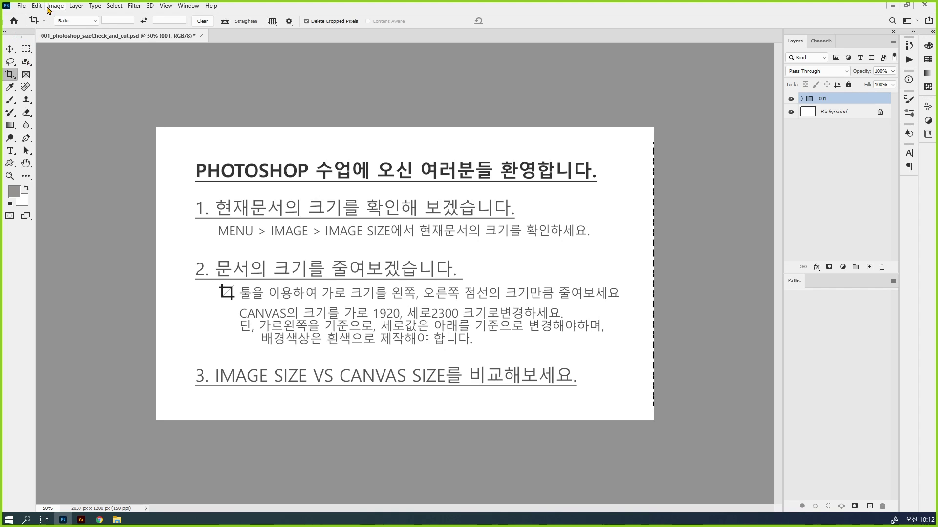
Step: Open the Canvas Size settings, move the dialog off the artwork, and turn off the Relative option
left_click(52, 7)
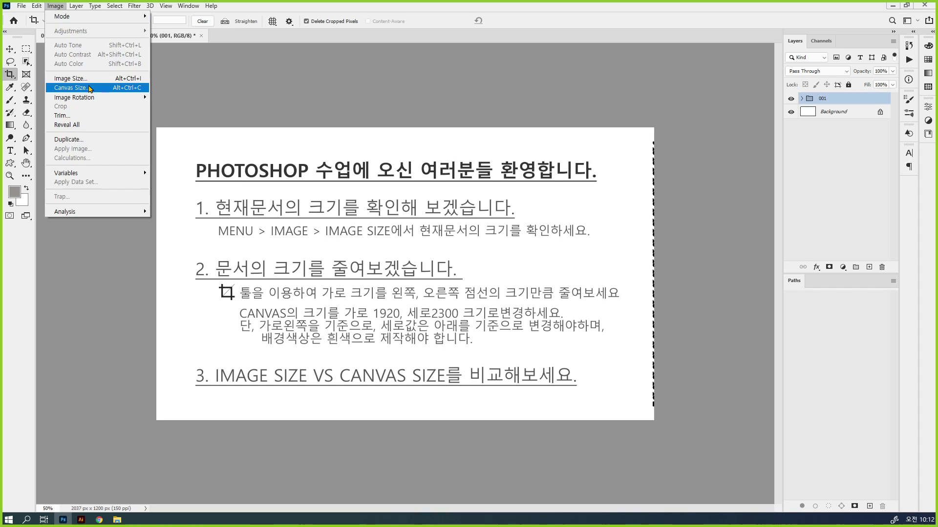
left_click(91, 88)
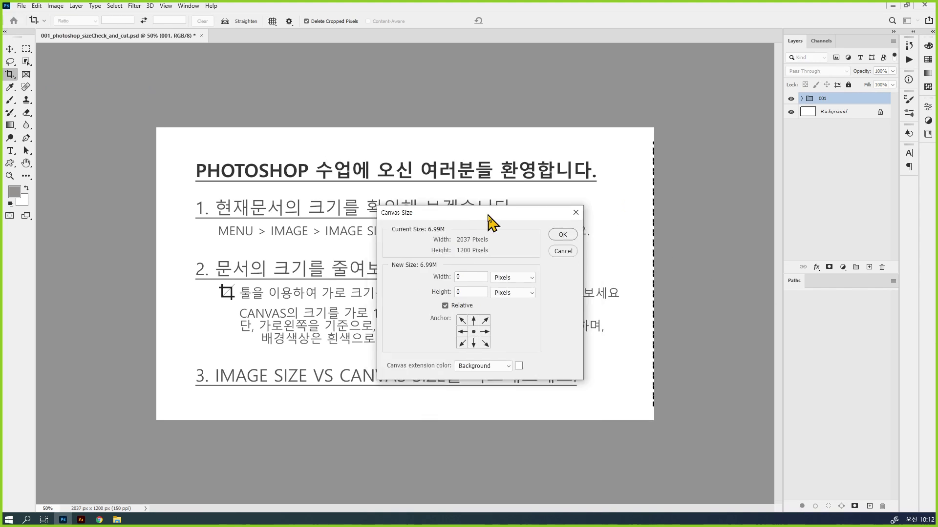
left_click_drag(489, 215, 640, 119)
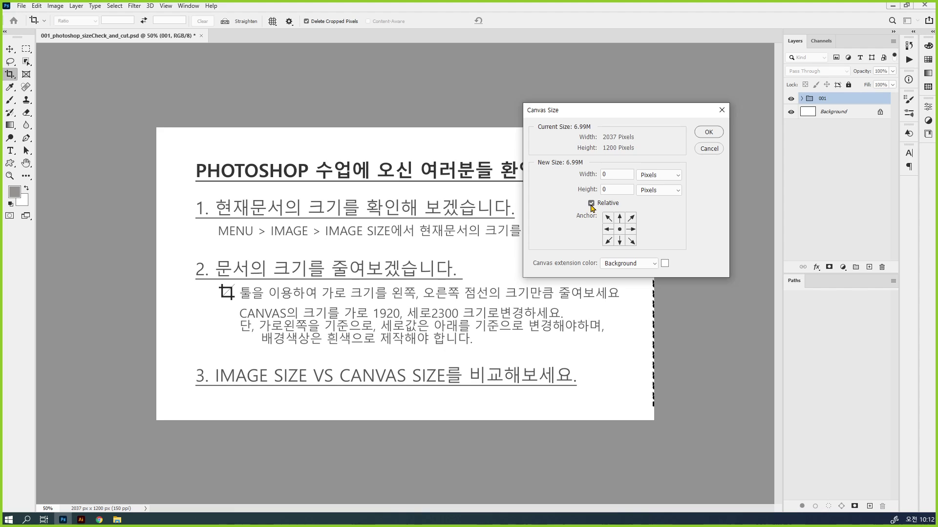
left_click(591, 204)
Step: Enter a new canvas size of 1920 pixels wide and 2300 pixels high
left_click_drag(628, 174, 592, 172)
left_click_drag(610, 112, 755, 143)
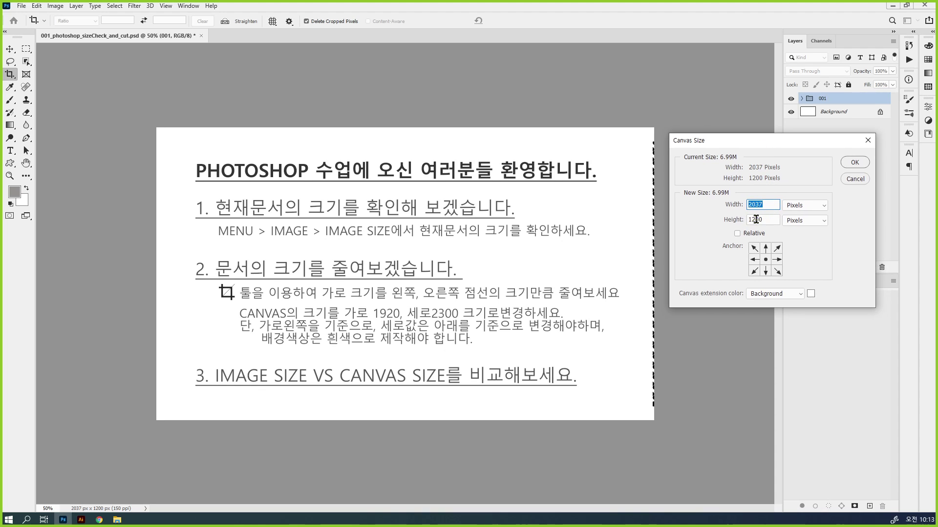
type("1")
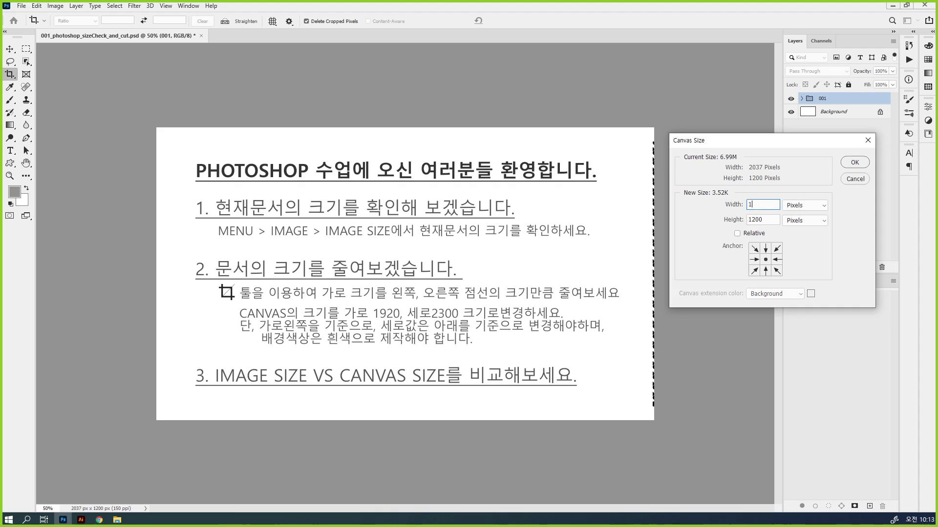
type("920")
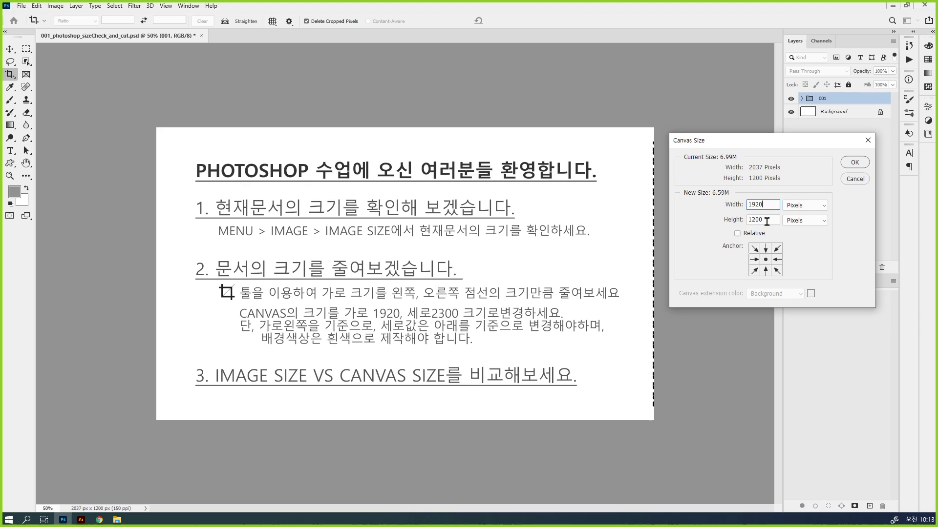
left_click_drag(768, 220, 737, 216)
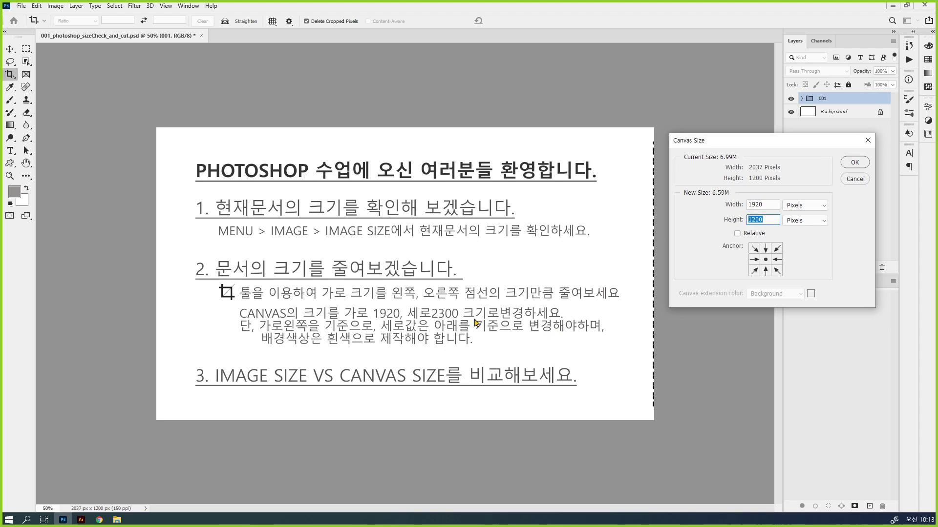
type("2300")
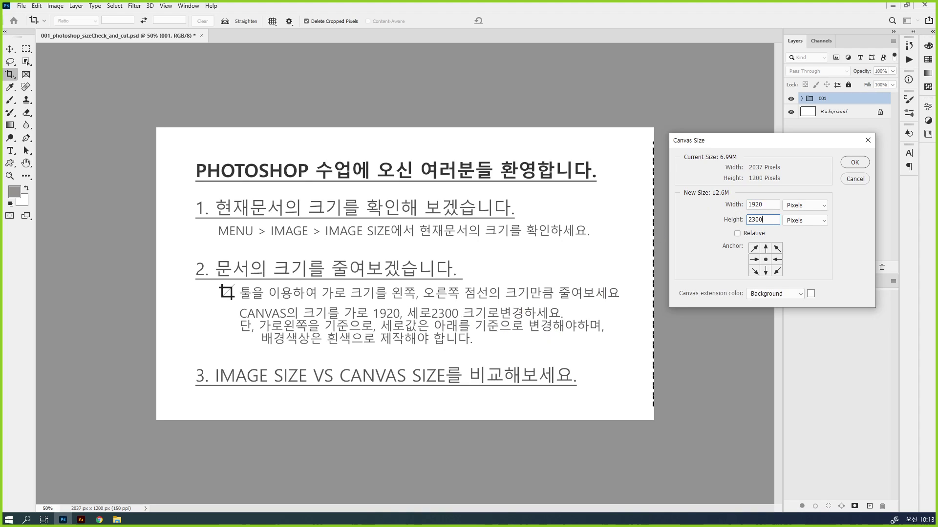
left_click_drag(760, 136, 519, 39)
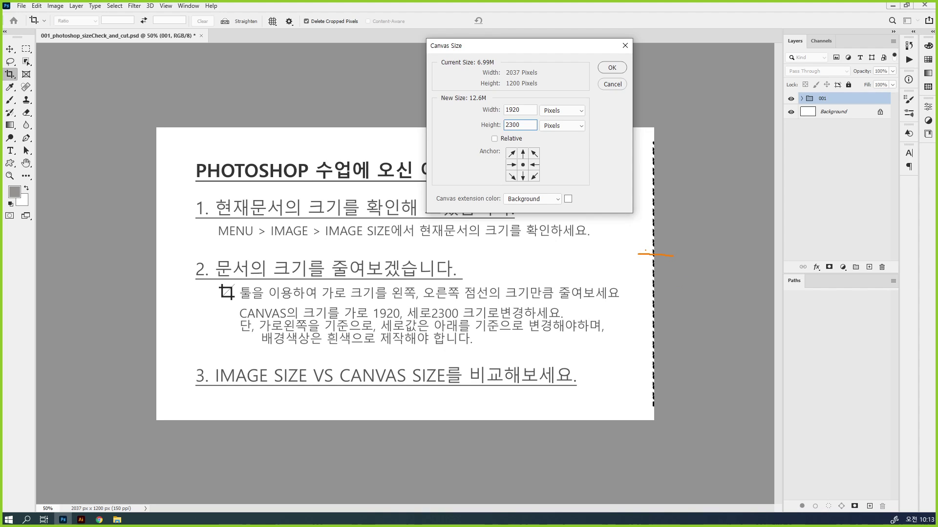
left_click_drag(645, 250, 638, 263)
left_click_drag(153, 249, 176, 248)
mouse_move(165, 242)
left_mouse_down()
mouse_move(176, 248)
mouse_move(166, 260)
left_mouse_up()
left_click_drag(501, 162, 516, 164)
mouse_move(518, 84)
left_mouse_down()
mouse_move(501, 84)
mouse_move(520, 82)
left_mouse_up()
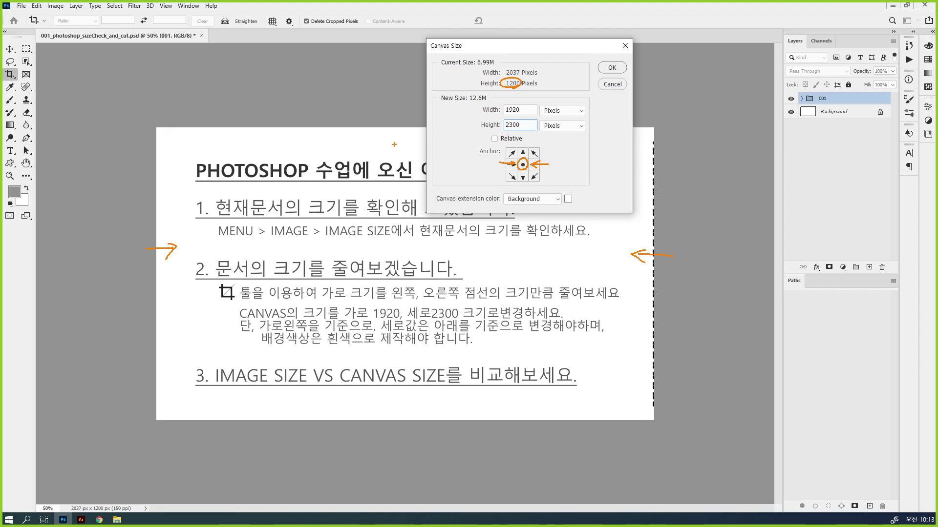
left_click_drag(393, 147, 391, 110)
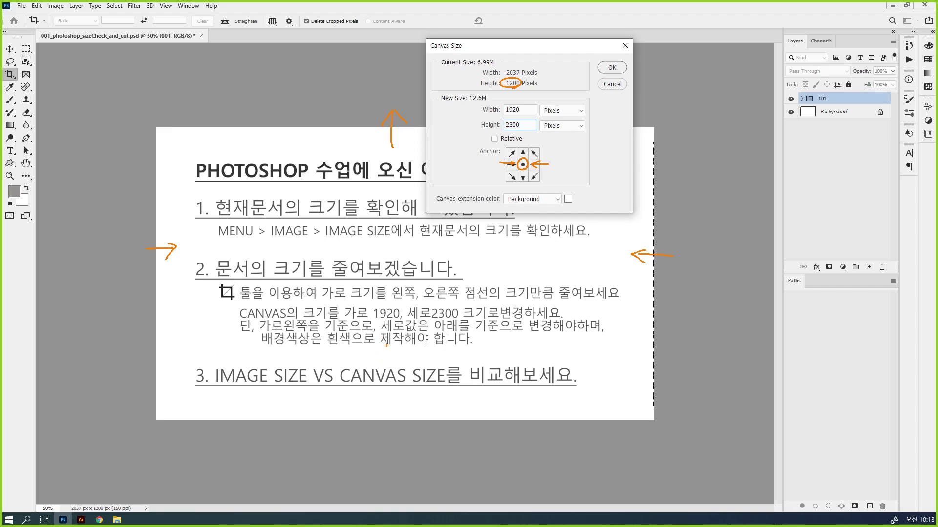
left_click_drag(387, 380, 380, 434)
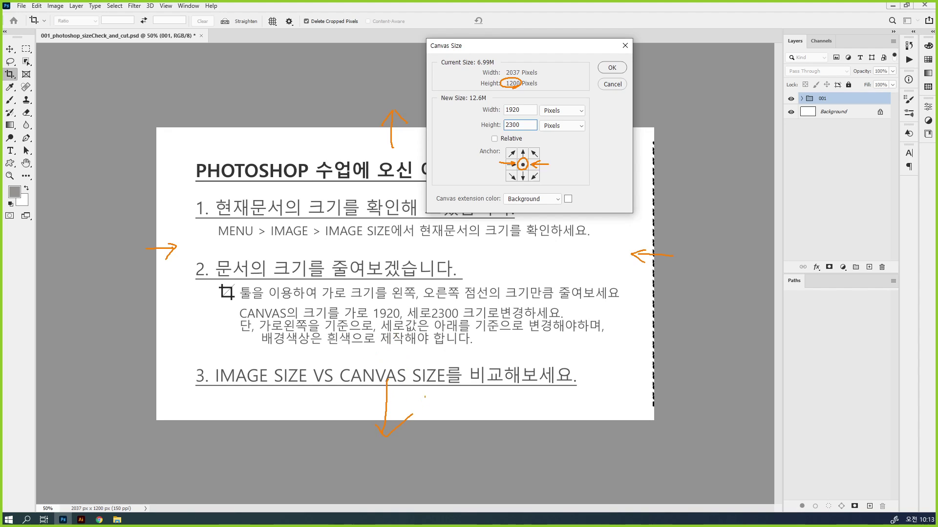
left_click_drag(525, 174, 529, 147)
key("e")
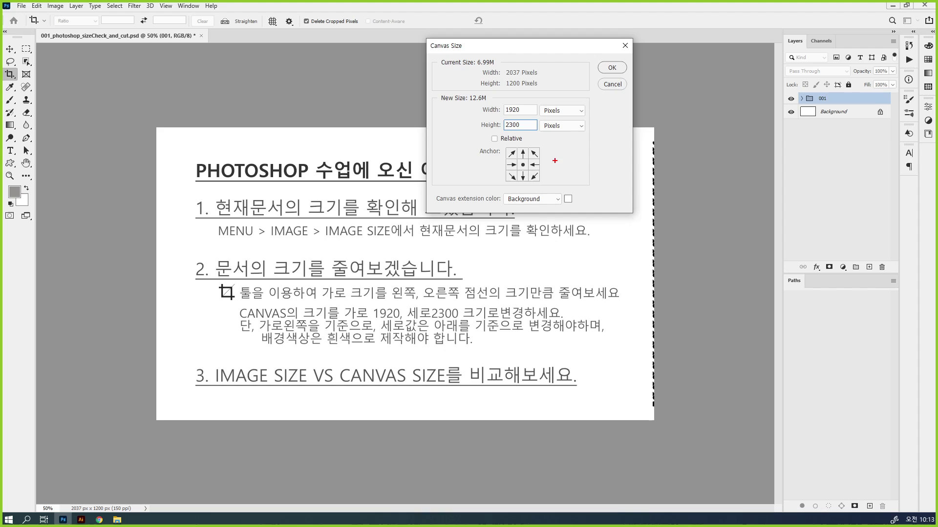
mouse_move(558, 145)
left_mouse_down()
mouse_move(564, 155)
mouse_move(586, 154)
left_mouse_up()
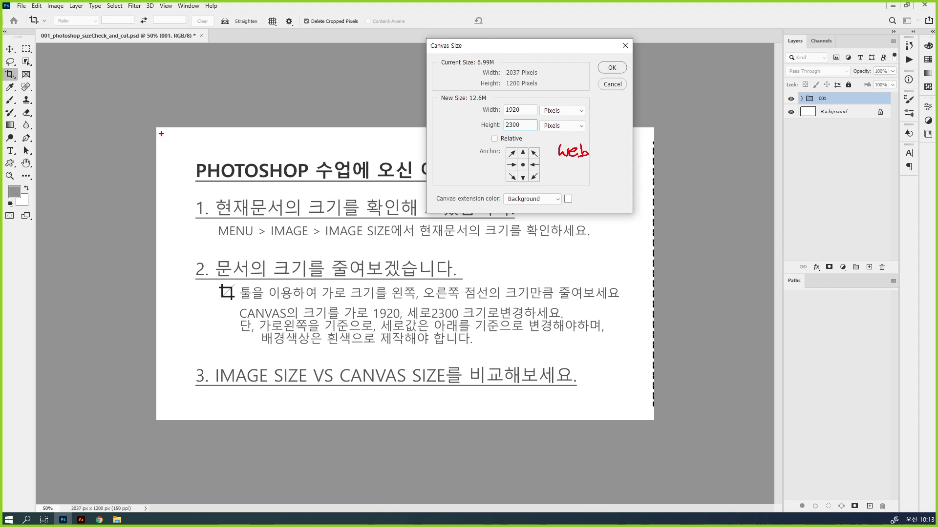
left_click_drag(162, 134, 202, 151)
key("ctrl+z")
mouse_move(156, 174)
left_mouse_down()
mouse_move(279, 227)
mouse_move(549, 347)
left_mouse_up()
left_click_drag(138, 331, 553, 194)
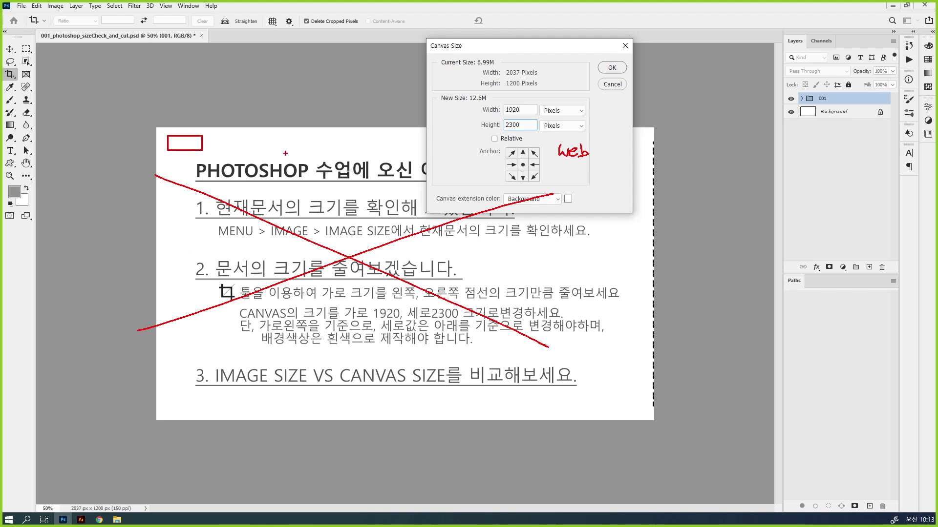
key("ctrl+z")
key("ctrl+z")
key("ctrl+z")
left_click_drag(369, 155, 360, 89)
left_click_drag(339, 118, 391, 104)
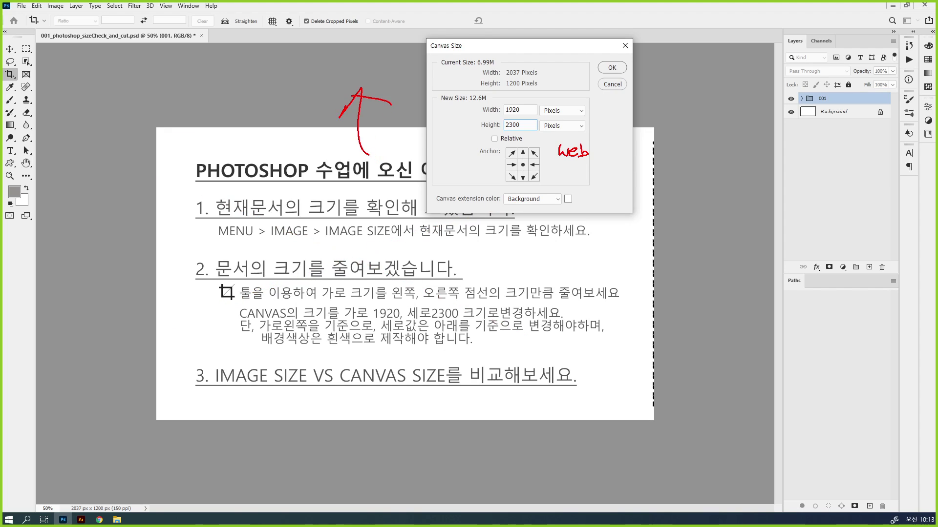
left_click_drag(343, 374, 345, 431)
left_click_drag(336, 408, 368, 395)
key("ctrl+z")
key("ctrl+z")
key("ctrl+z")
key("ctrl+z")
mouse_move(374, 313)
left_mouse_down()
mouse_move(386, 459)
mouse_move(378, 458)
mouse_move(412, 440)
left_mouse_up()
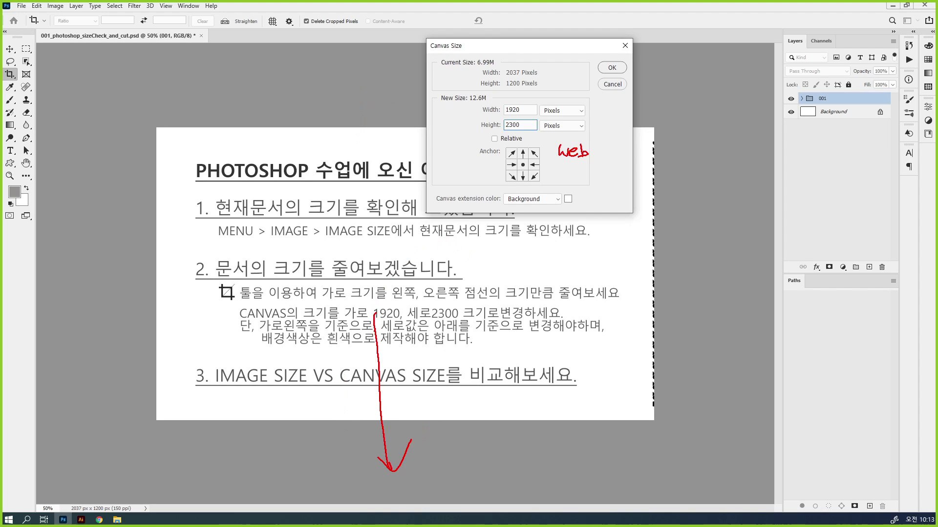
left_click_drag(528, 151, 519, 161)
left_click_drag(522, 151, 523, 156)
key("Escape")
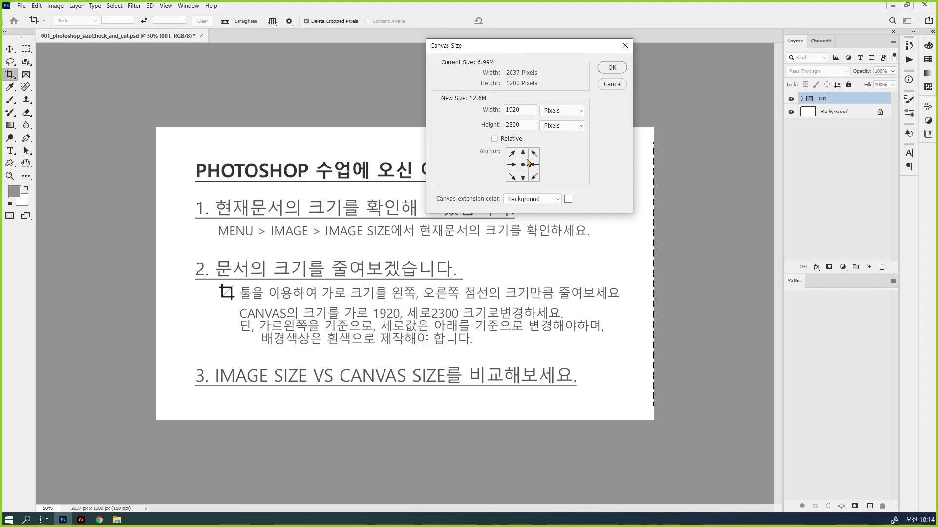
Step: Set the canvas anchor to the top-left corner in the Canvas Size settings
left_click(522, 153)
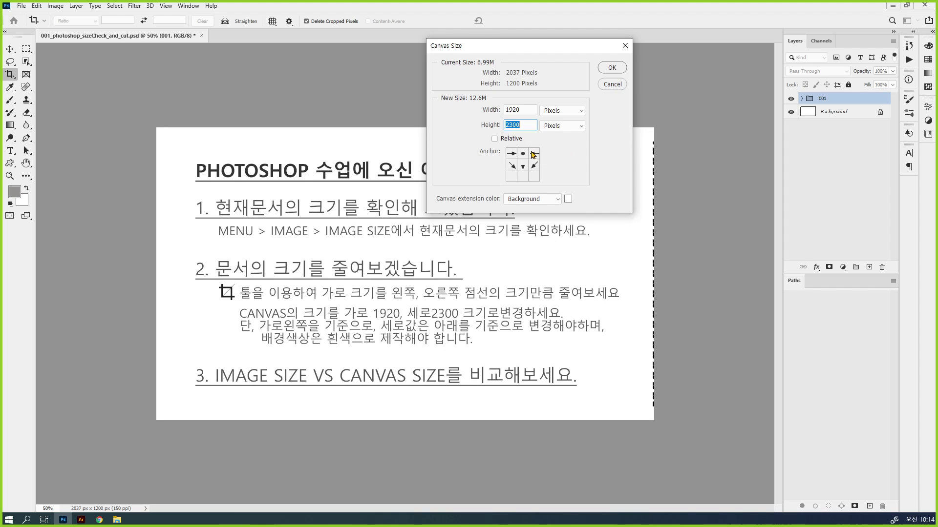
left_click(511, 154)
Step: Switch to Illustrator and create a new A4 document, 210 × 297 mm, in CMYK color
left_click(81, 520)
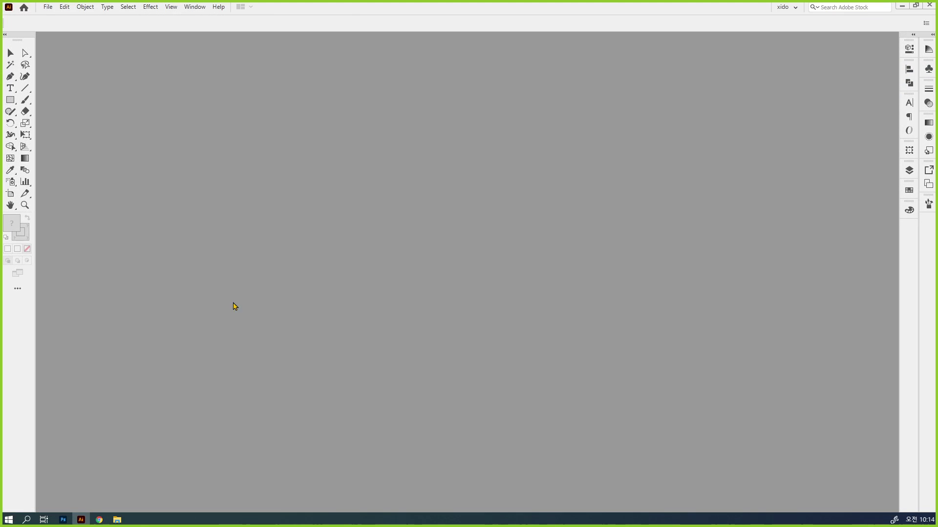
key("ctrl+n")
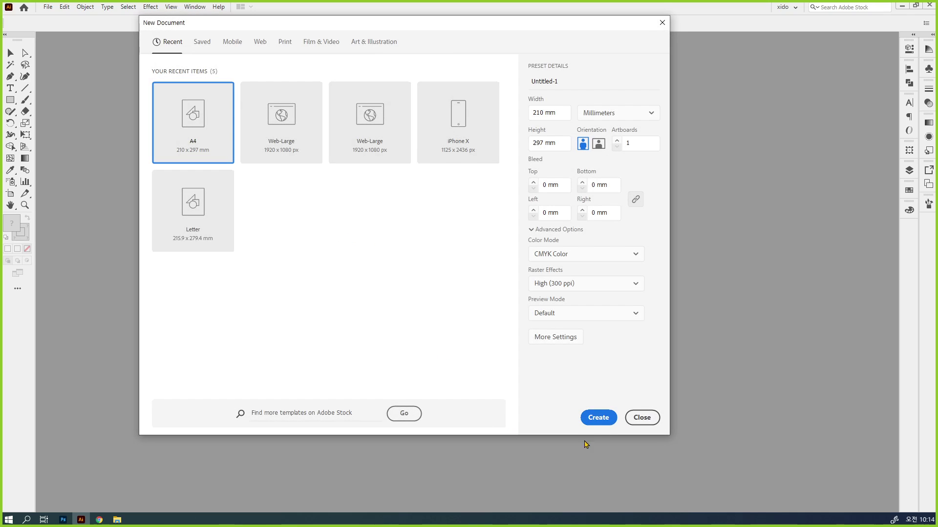
left_click(606, 419)
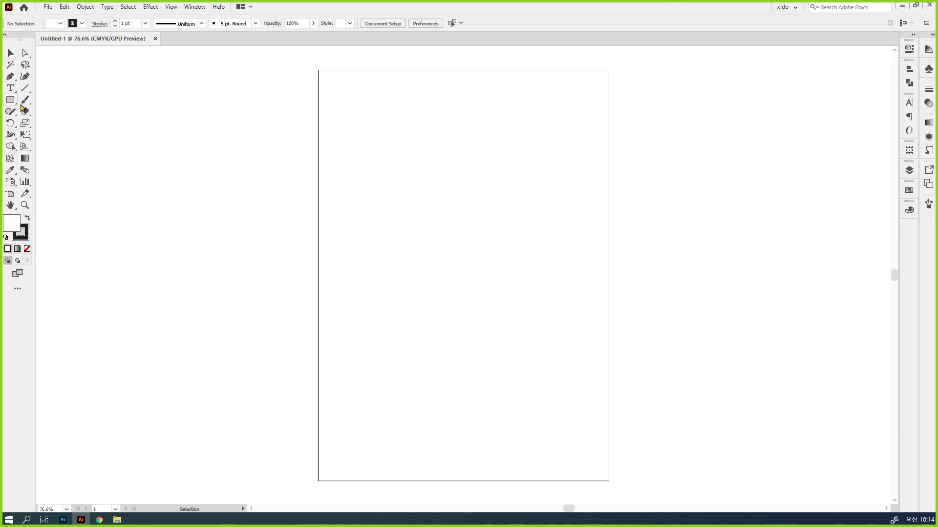
Step: Draw a black-filled square with sides of about 65 mm, rotated 45° and without a stroke
left_click(7, 103)
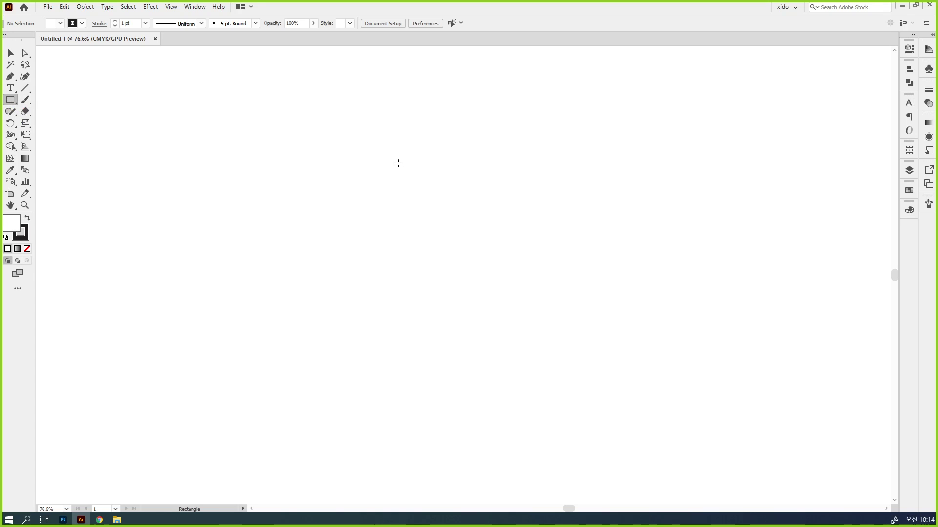
mouse_move(398, 162)
left_mouse_down()
mouse_move(488, 253)
mouse_move(522, 221)
mouse_move(541, 172)
left_mouse_up()
key("shift+x")
key("v")
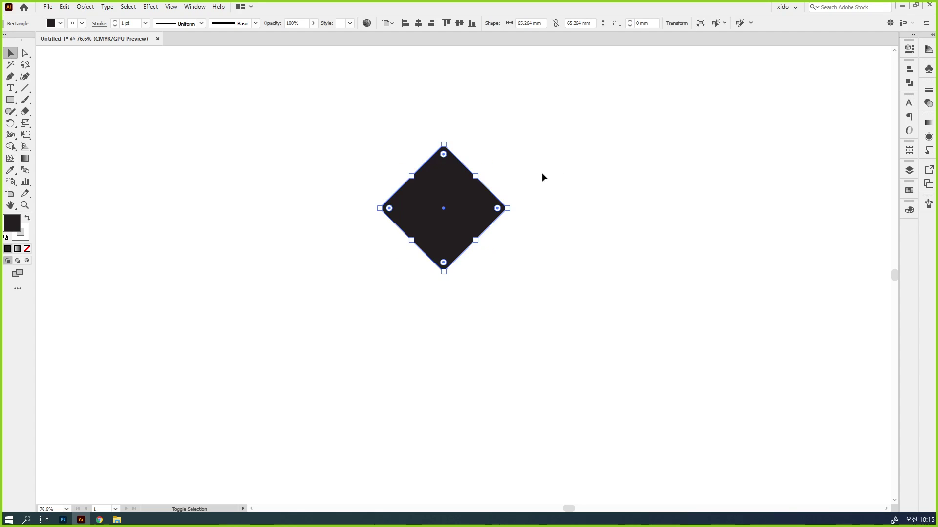
key("x")
key("slash")
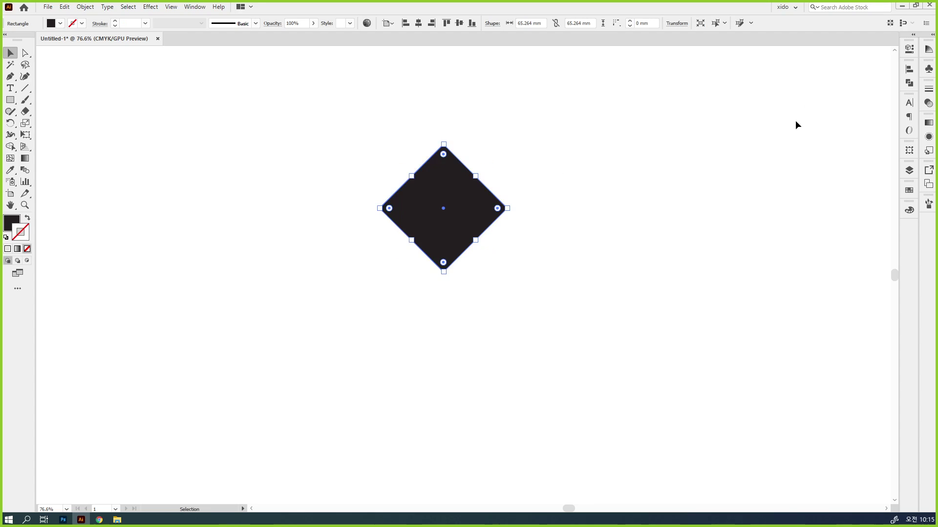
Step: Open the Transform panel and float it beside the rotated square
left_click_drag(909, 150, 559, 113)
left_click(498, 79)
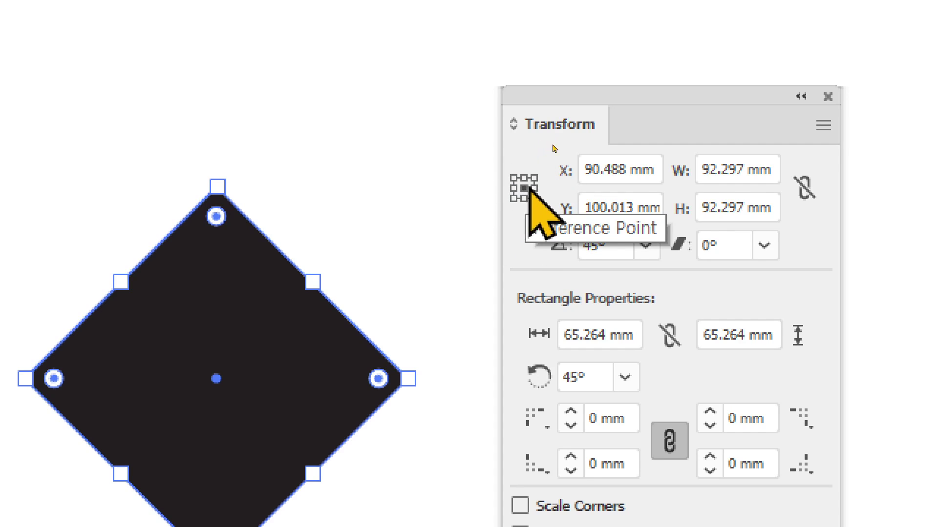
Step: Try widths of 140 mm, 110 mm and 70 mm on the rotated square about its center, and undo the changes
left_click(720, 170)
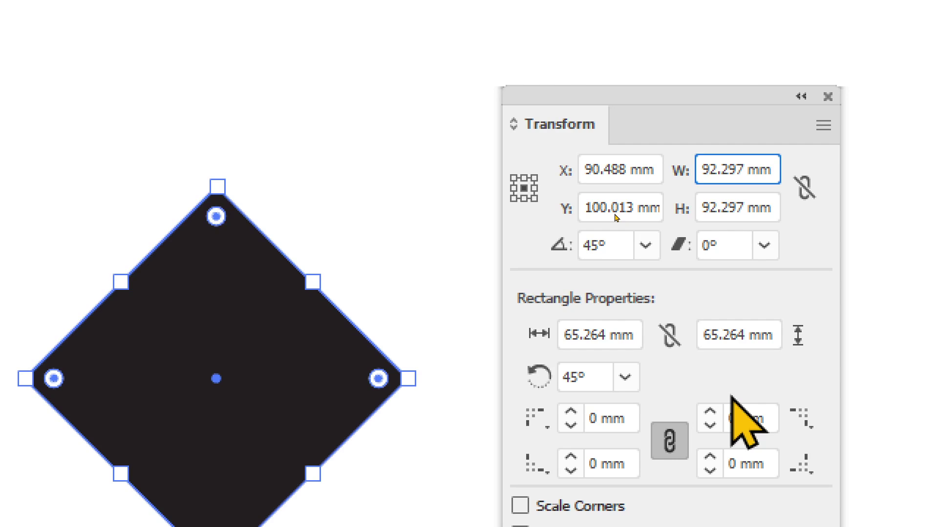
key("shift+Up")
key("shift+Up")
key("shift+Up")
key("shift+Up")
key("shift+Up")
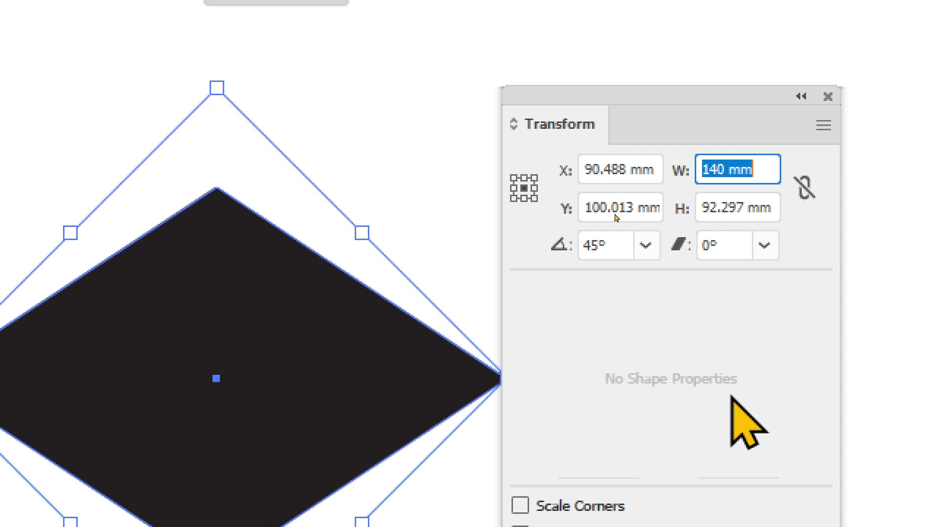
key("shift+Down")
key("shift+Down")
key("shift+Down")
key("shift+Down")
key("shift+Down")
key("shift+Down")
key("shift+Up")
key("shift+Up")
key("shift+Up")
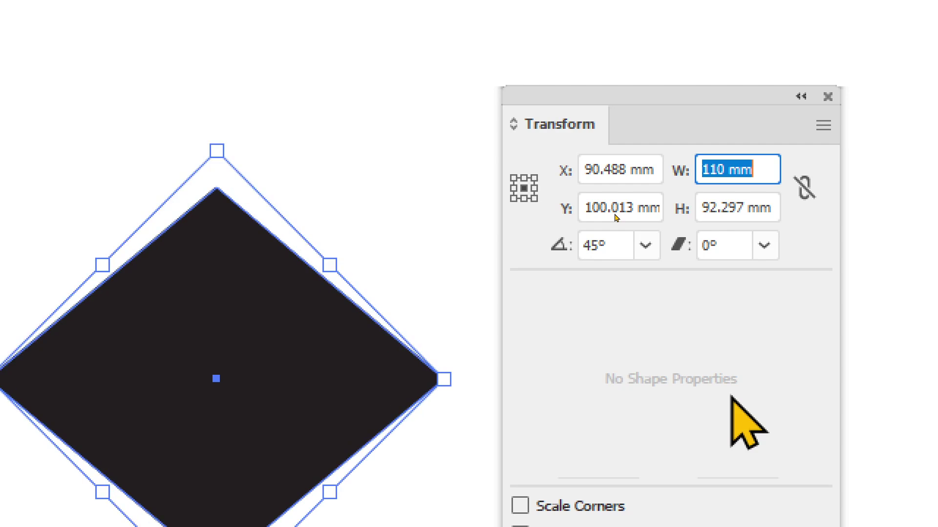
key("shift+Down")
key("shift+Down")
key("shift+Down")
key("shift+Down")
key("Return")
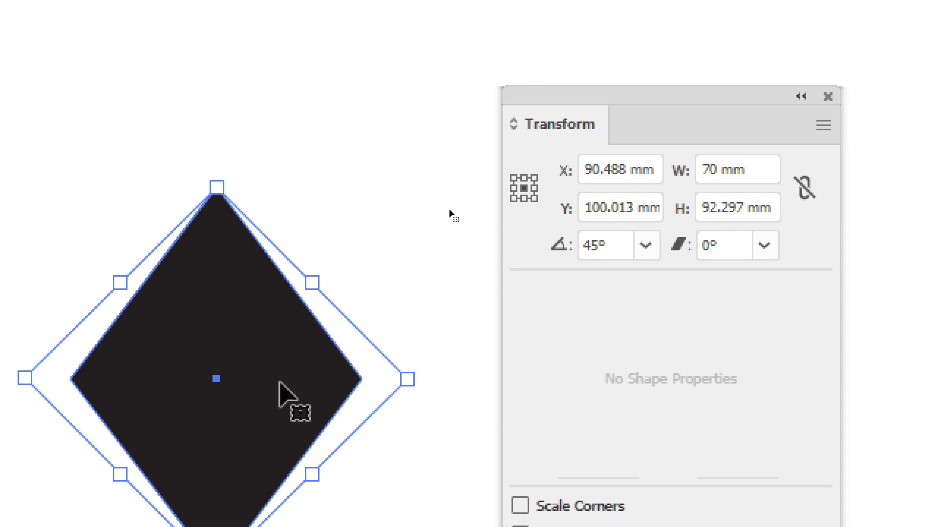
key("ctrl+z")
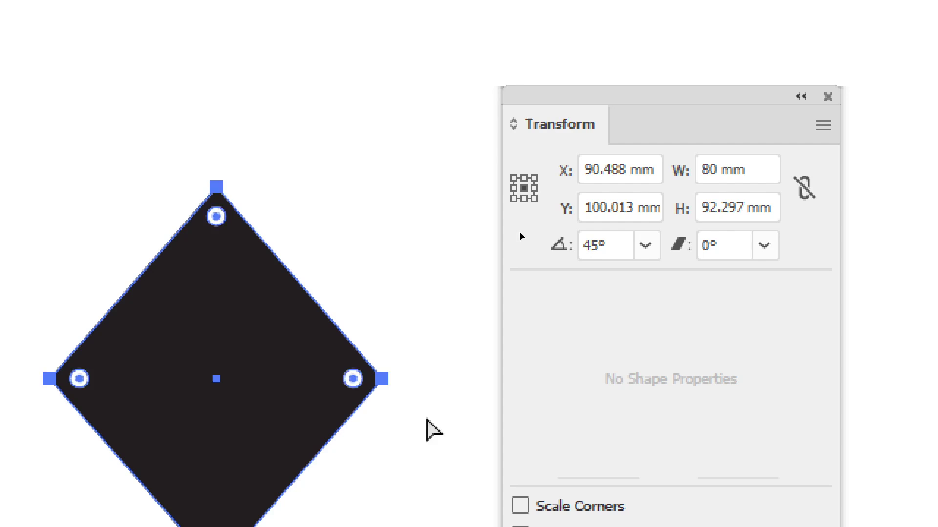
key("ctrl+z")
Step: Rotate the square to 90° and move it up and to the right, centered at about X 114 mm, Y 63 mm
left_click_drag(425, 380, 347, 186)
left_click_drag(124, 430, 216, 275)
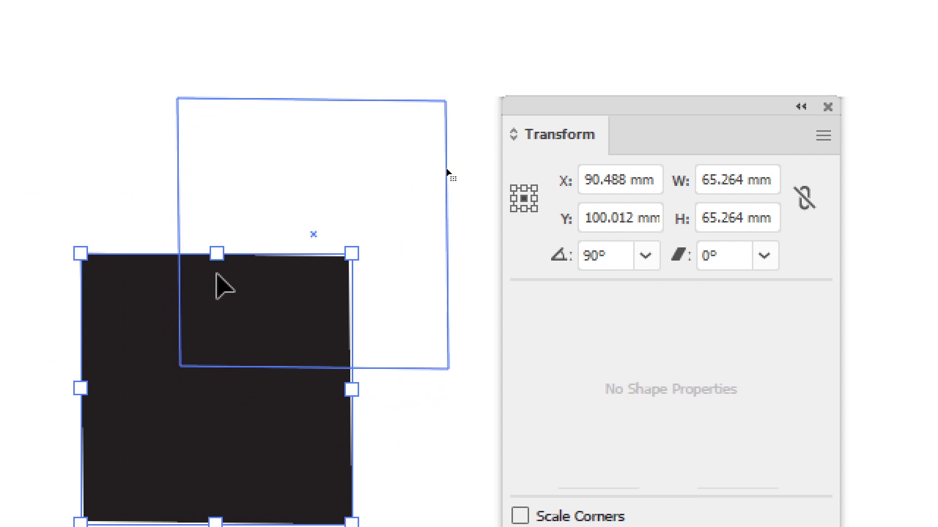
Step: Widen the square to 100 mm about its center reference point, and reduce its width to 70 mm
left_click(729, 181)
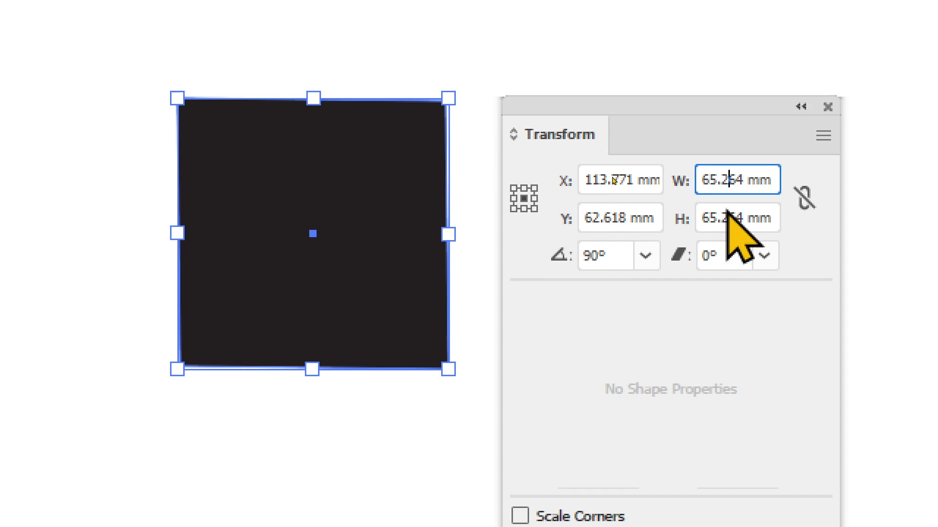
key("shift+Up")
key("shift+Up")
key("shift+Up")
key("shift+Up")
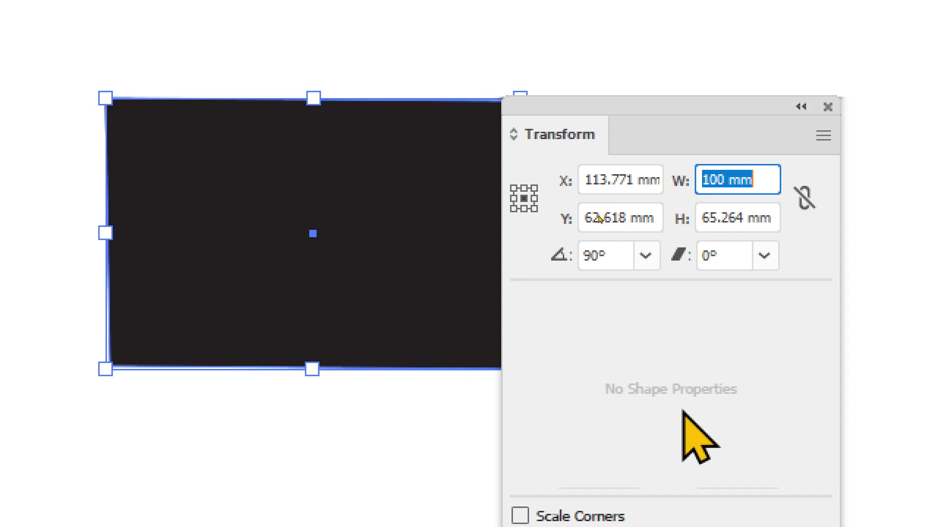
key("shift+Down")
key("shift+Down")
key("shift+Down")
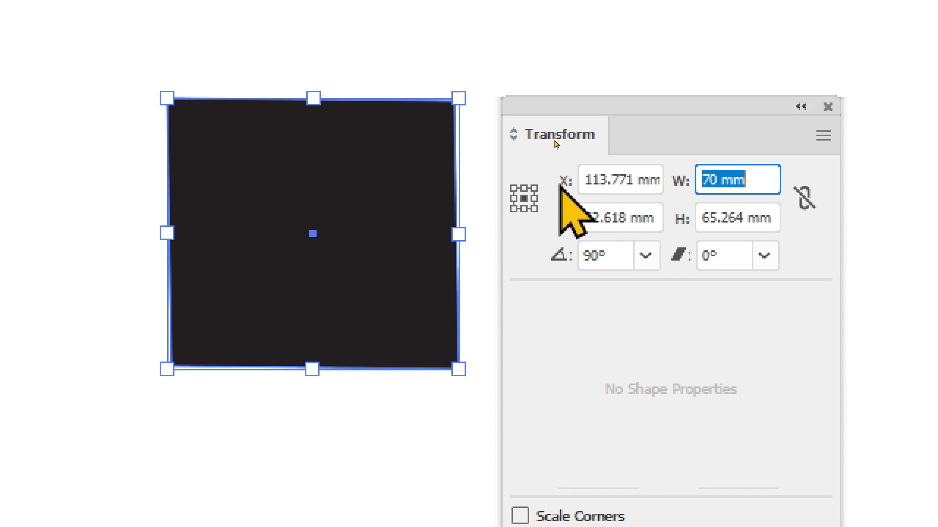
Step: Set the reference point to the top-left corner, widen the shape to 130 mm, and reduce its width to 60 mm
left_click(514, 189)
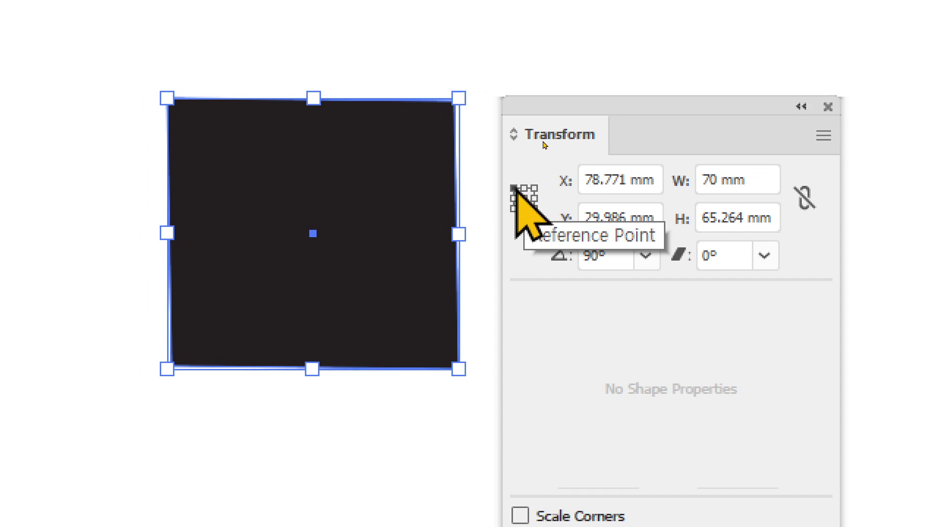
left_click(726, 176)
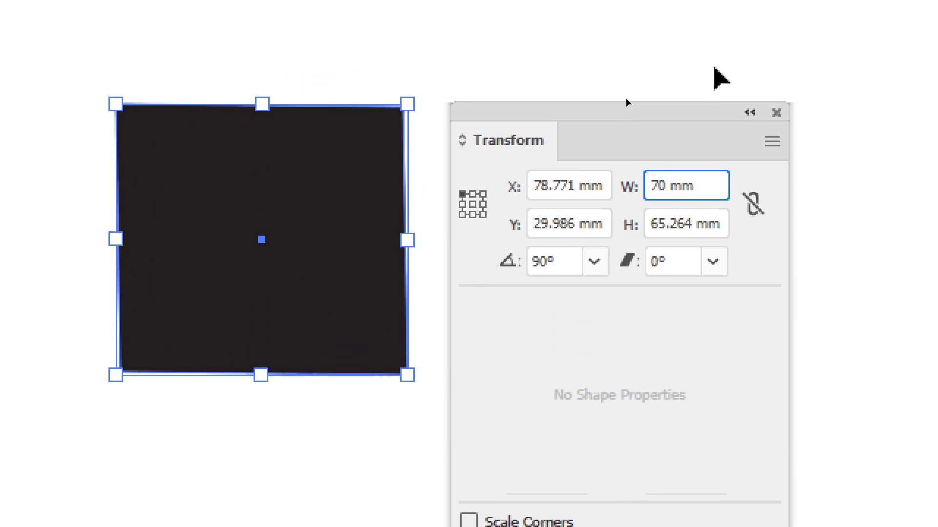
key("shift+Up")
key("shift+Up")
key("shift+Up")
key("shift+Up")
key("shift+Up")
key("shift+Up")
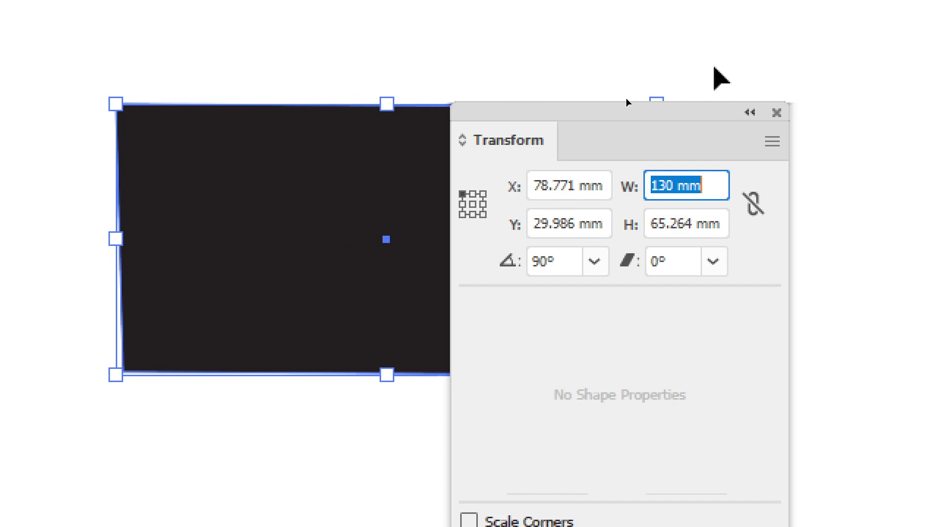
key("shift+Down")
key("shift+Down")
key("shift+Down")
key("shift+Down")
key("shift+Down")
key("shift+Down")
key("shift+Down")
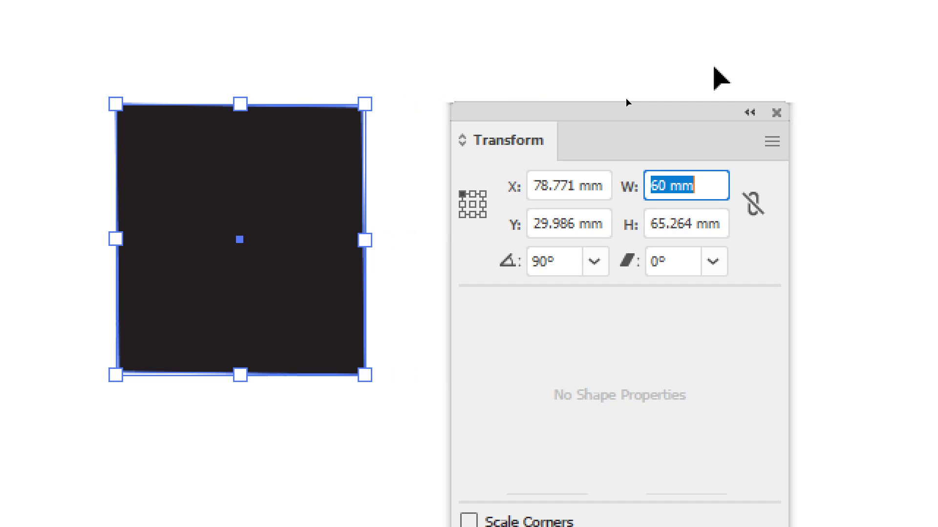
Step: Increase the shape's height to 130 mm from the top-left reference point, and reduce it to 60 mm
key("Tab")
key("shift+Up")
key("shift+Up")
key("shift+Up")
key("shift+Up")
key("shift+Up")
key("shift+Up")
key("shift+Up")
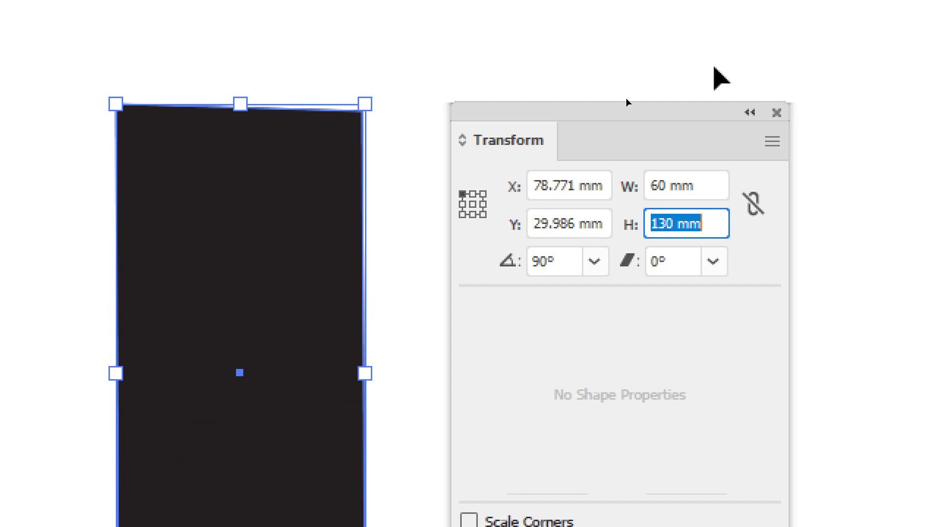
key("shift+Down")
key("shift+Down")
key("shift+Down")
key("shift+Down")
key("shift+Down")
key("shift+Down")
key("shift+Down")
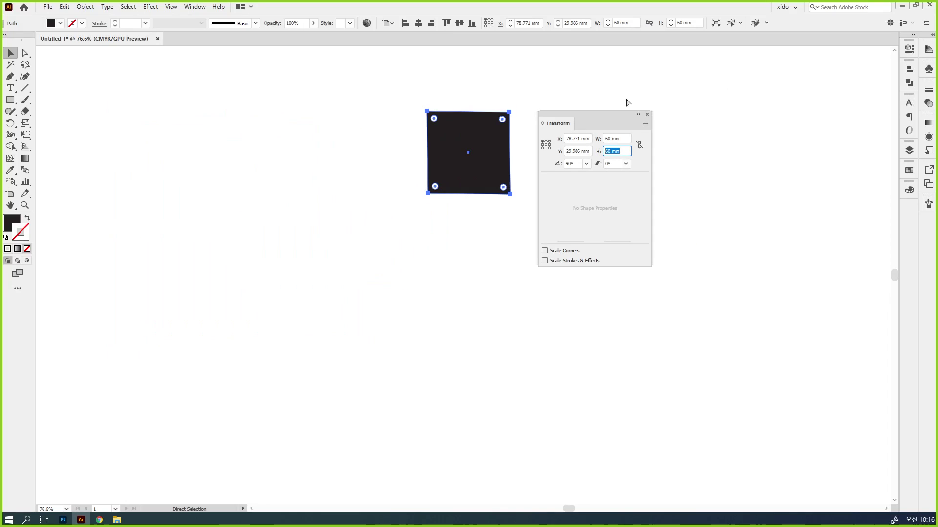
Step: Minimize Illustrator and return to the open Canvas Size settings in Photoshop
left_click(903, 6)
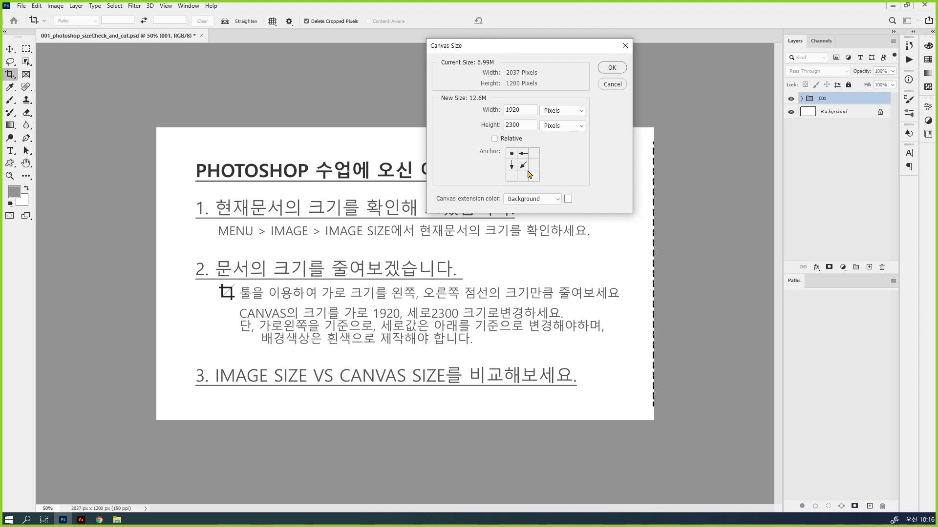
left_click(587, 173)
mouse_move(775, 25)
left_mouse_down()
mouse_move(823, 48)
mouse_move(854, 143)
mouse_move(897, 189)
left_mouse_up()
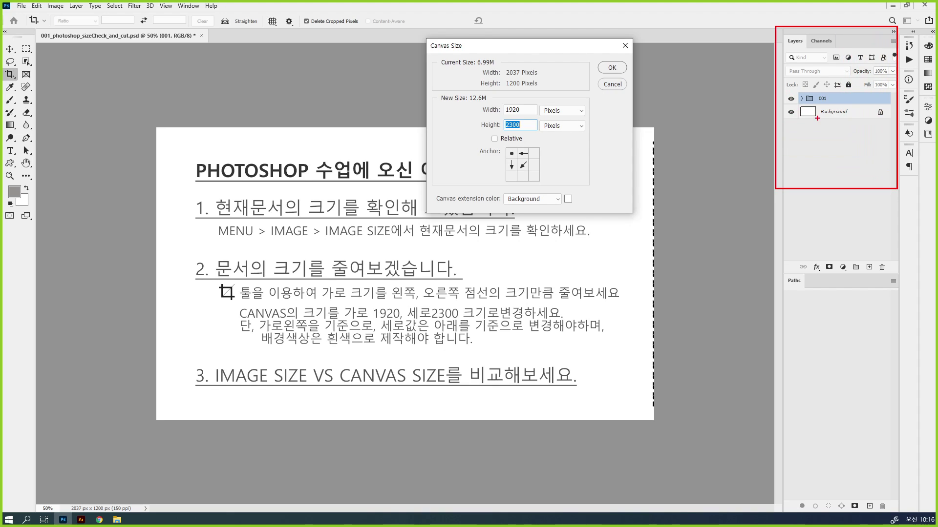
mouse_move(816, 117)
left_mouse_down()
mouse_move(795, 113)
mouse_move(824, 106)
mouse_move(801, 127)
left_mouse_up()
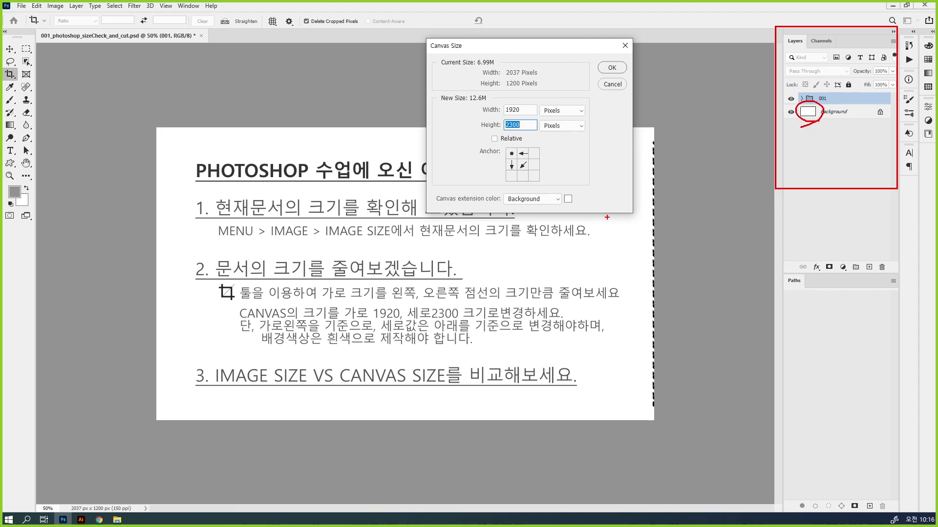
mouse_move(578, 202)
left_mouse_down()
mouse_move(562, 206)
mouse_move(577, 190)
left_mouse_up()
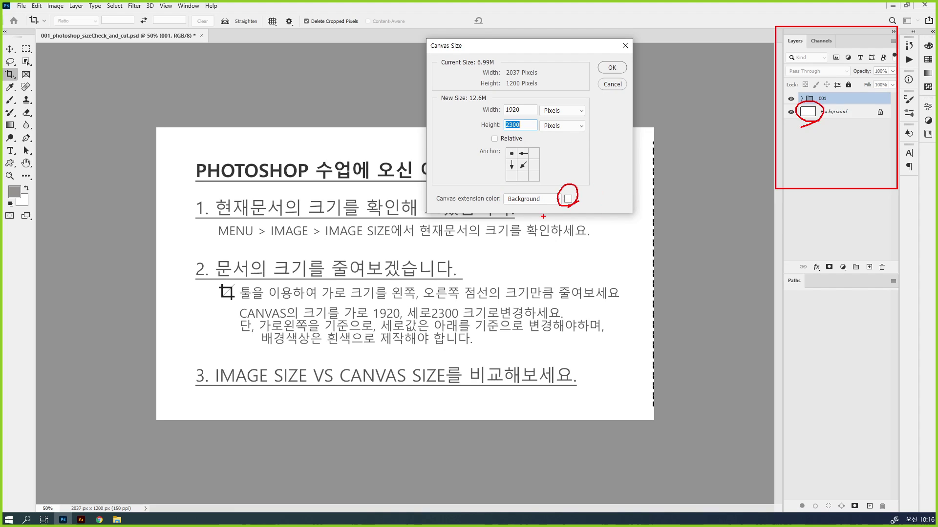
key("Escape")
Step: Set the canvas extension color to red (ff0000) and apply the 1920 × 2300 pixel canvas size, accepting the clipping
left_click(568, 198)
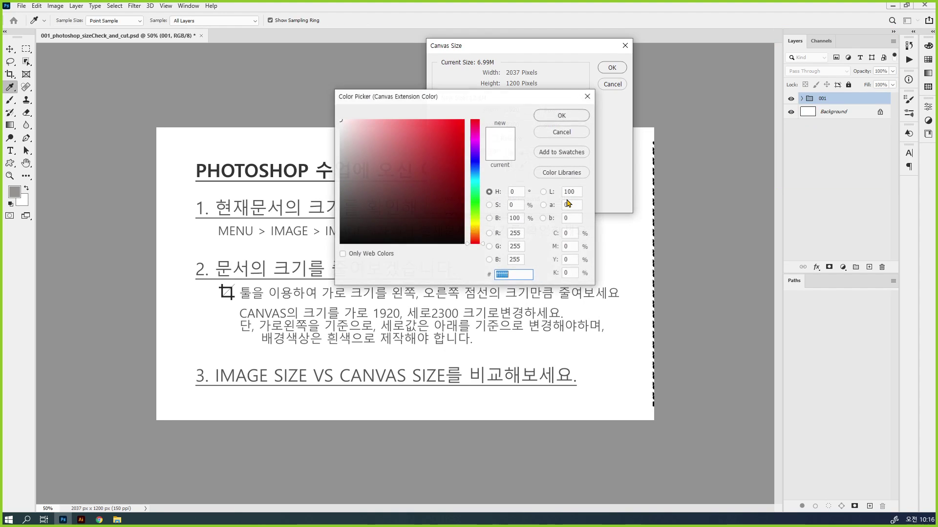
mouse_move(437, 209)
left_mouse_down()
mouse_move(414, 169)
mouse_move(491, 116)
left_mouse_up()
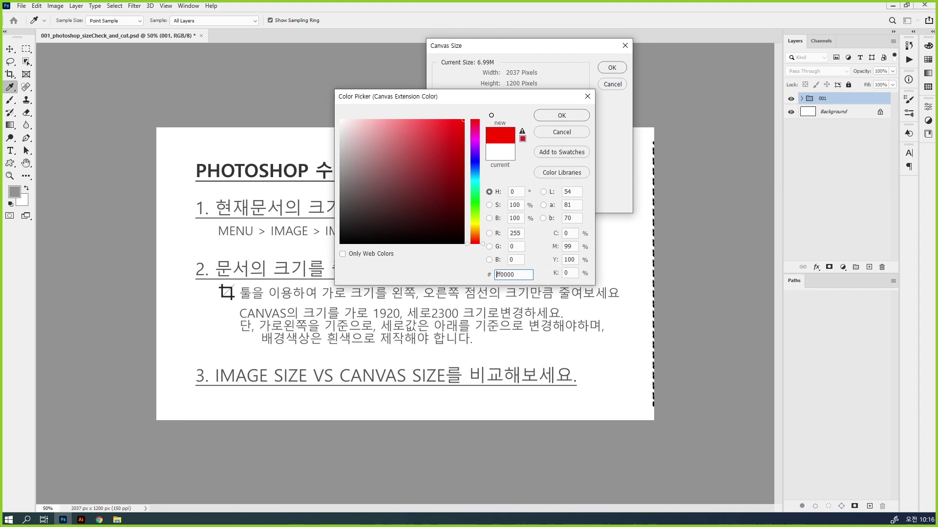
left_click(580, 117)
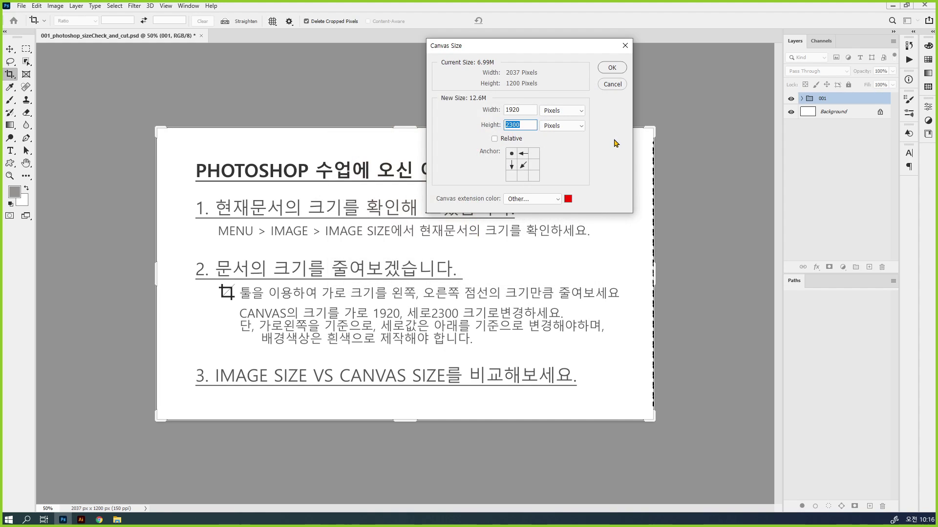
left_click(623, 71)
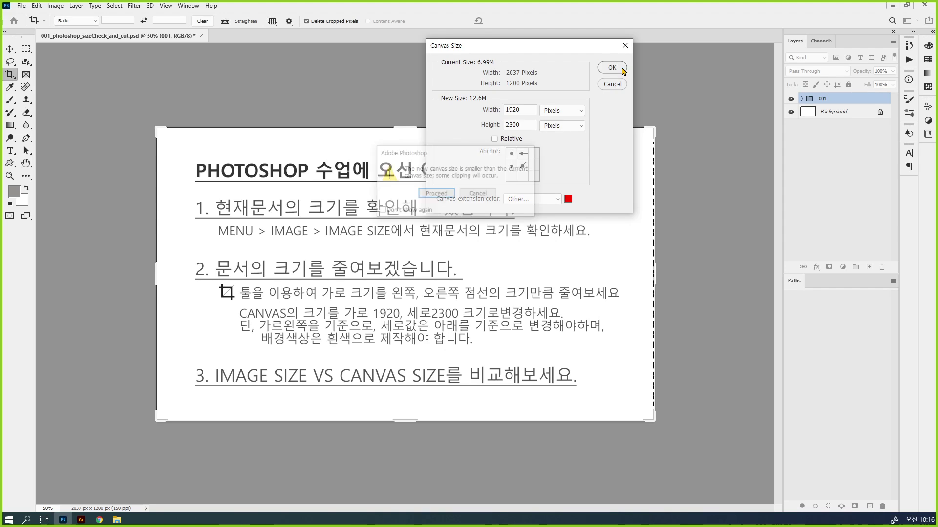
left_click(435, 194)
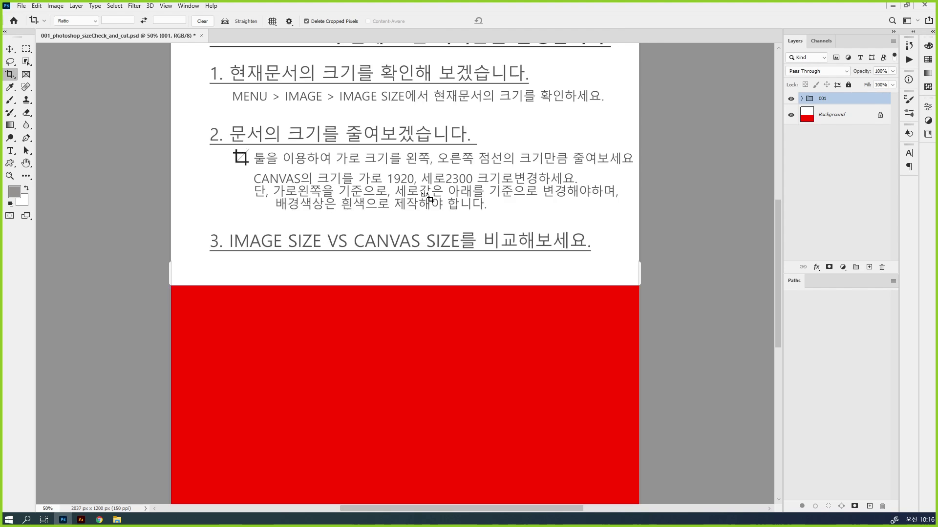
key("ctrl+minus")
key("ctrl+minus")
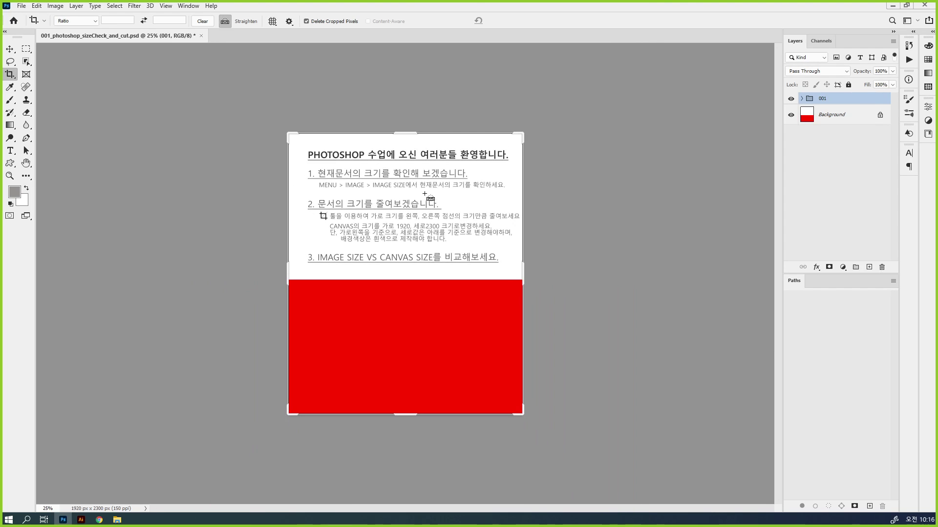
key("v")
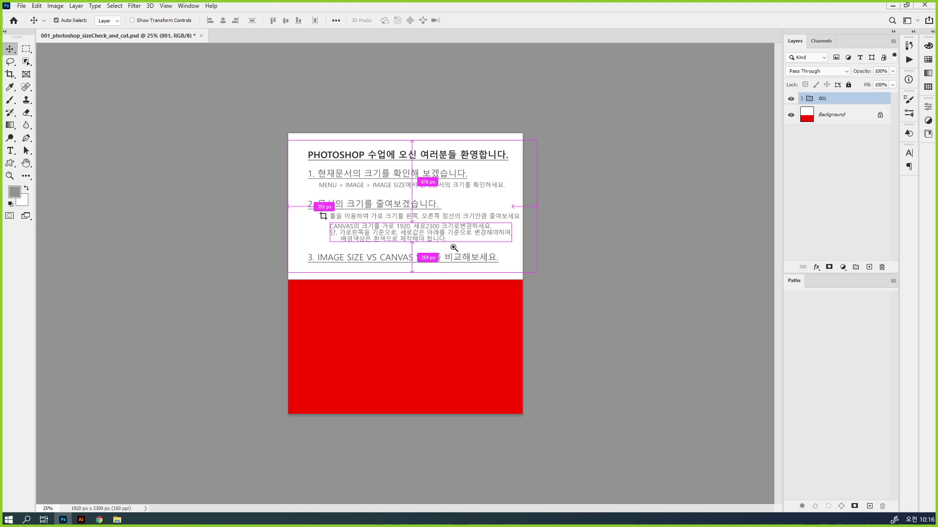
key("ctrl+plus")
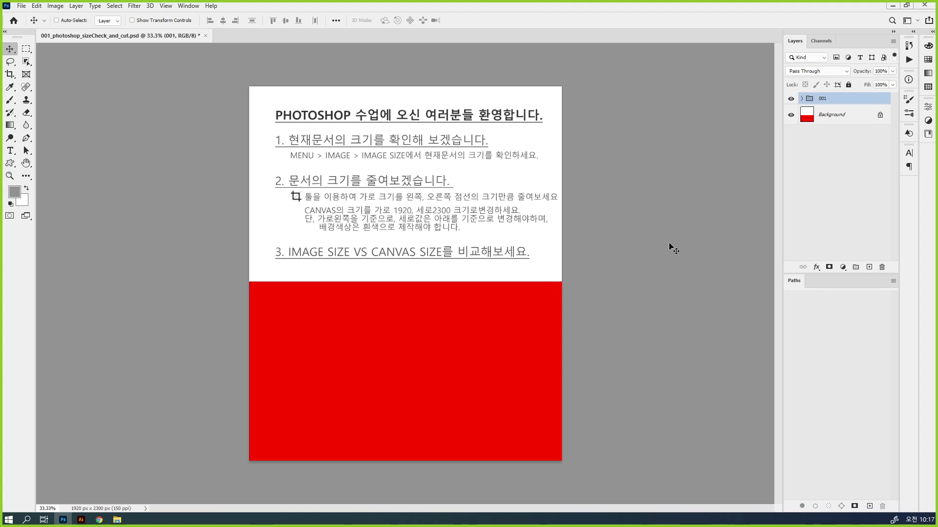
key("ctrl")
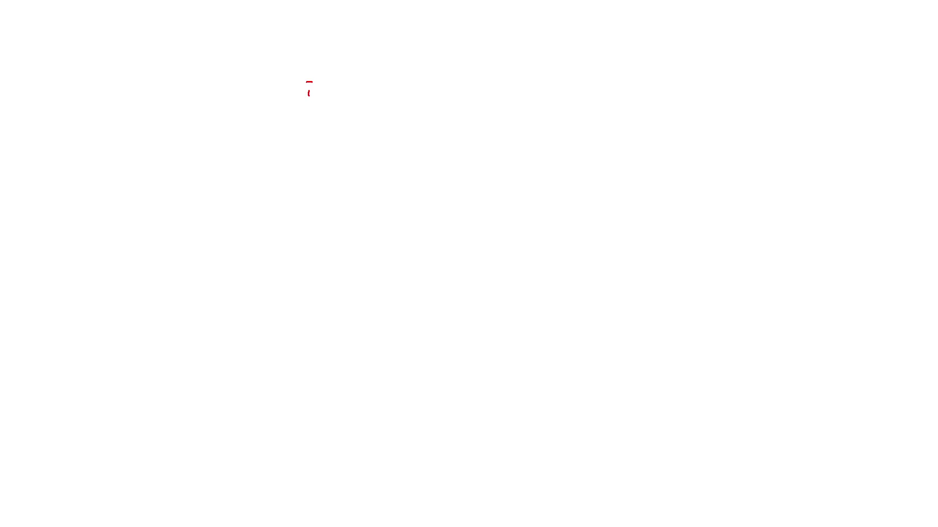
left_click_drag(309, 95, 465, 65)
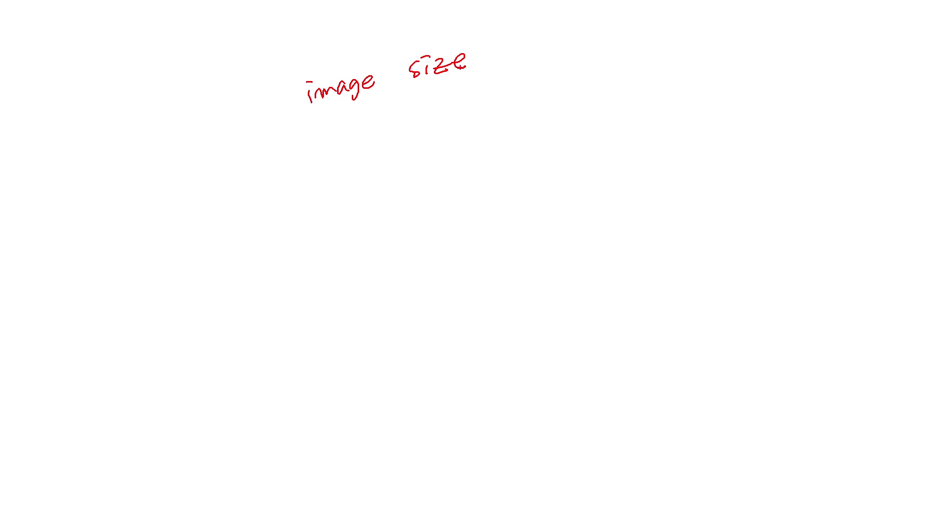